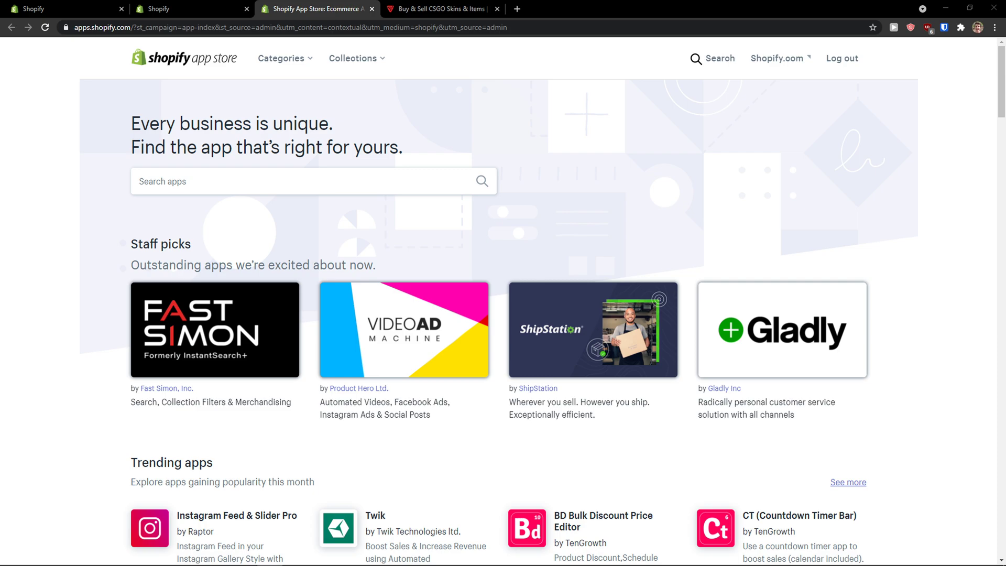
# Step: Search the App Store for 'loox review' and open the Loox Product Reviews listing
pyautogui.click(316, 174)
pyautogui.write('l')
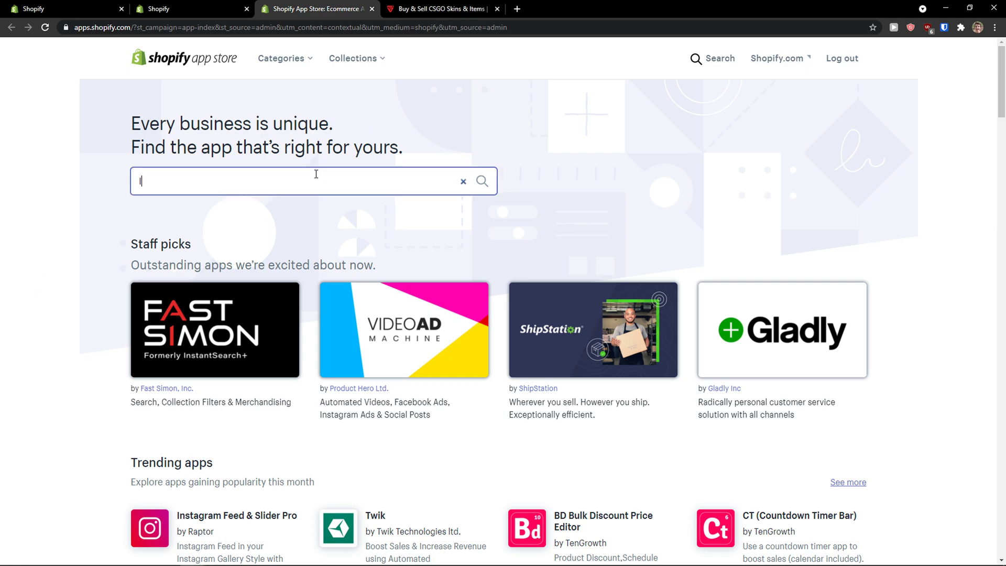
pyautogui.write('oox')
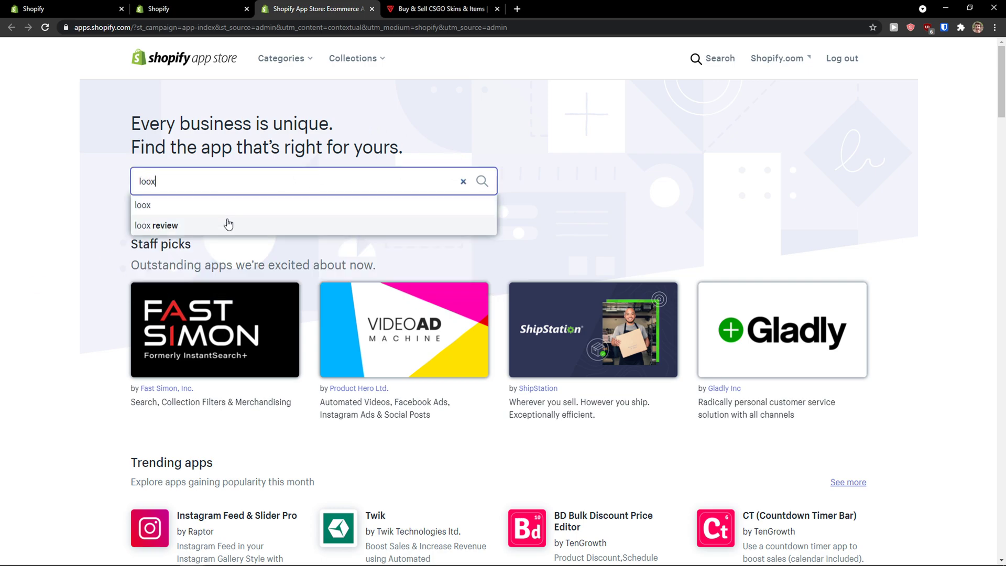
pyautogui.press('Return')
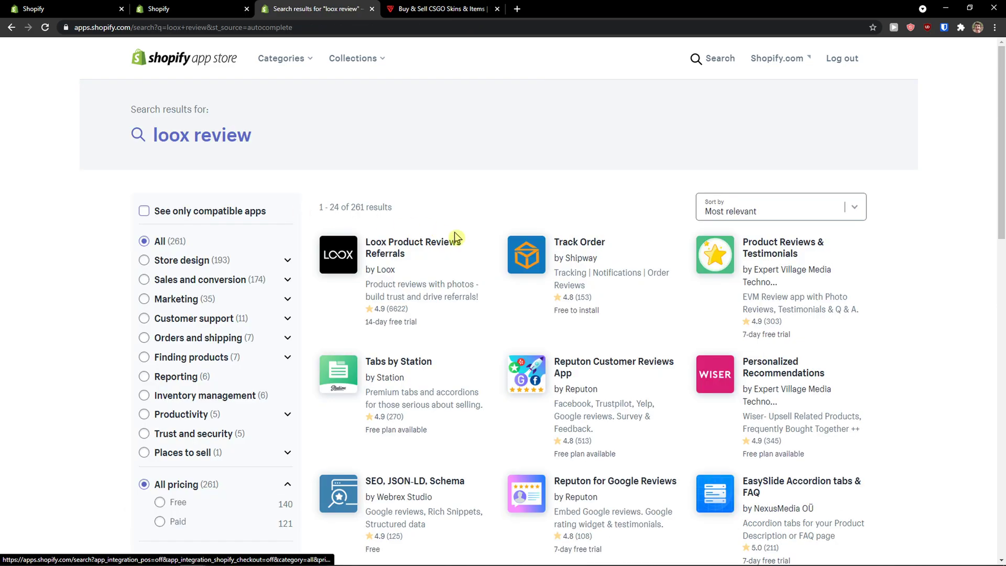
pyautogui.click(393, 255)
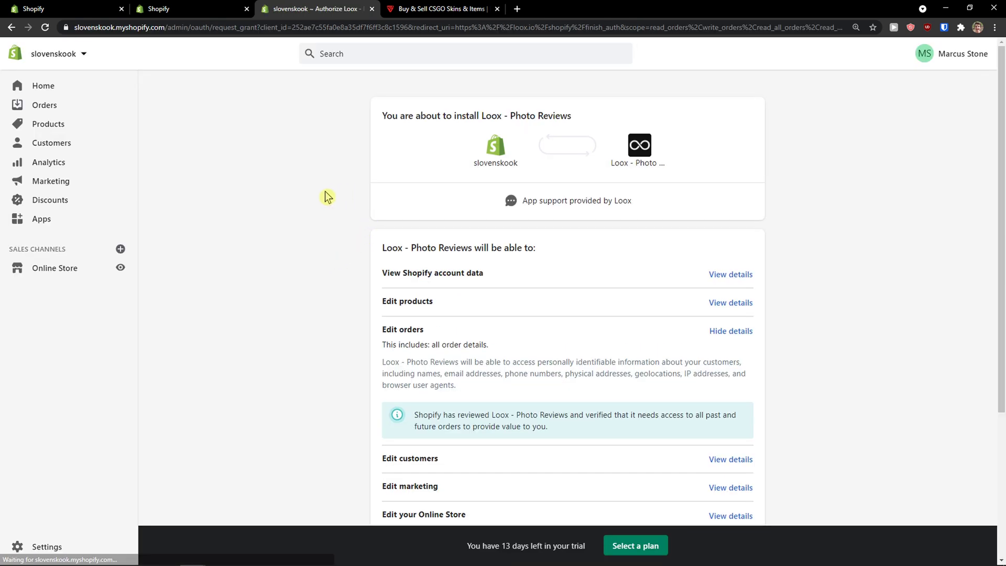
# Step: Install Loox - Photo Reviews and choose the free 'Use Loox Free' option
pyautogui.moveTo(381, 118); pyautogui.dragTo(607, 130)
pyautogui.scroll(-2, 377, 257)
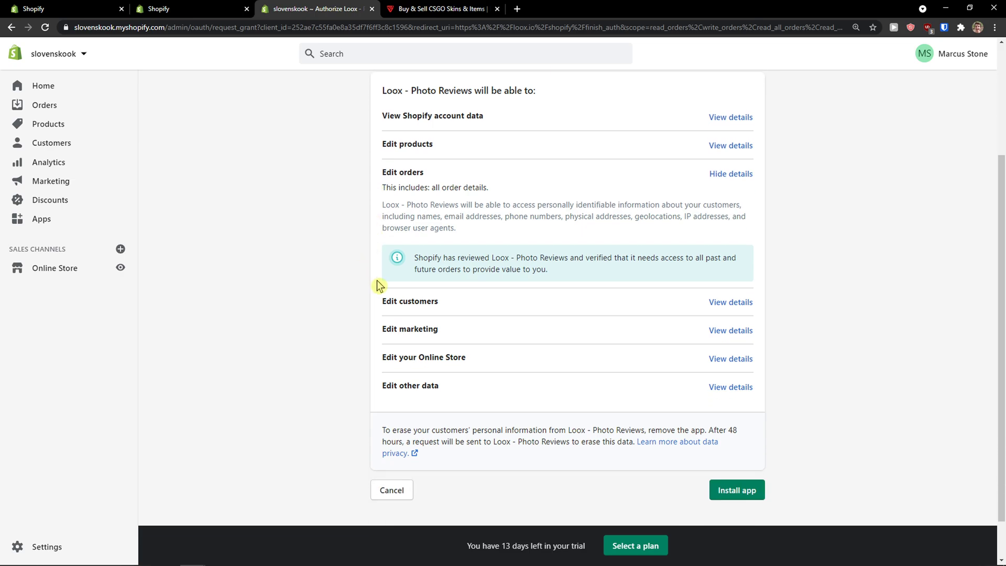
pyautogui.scroll(-2, 378, 278)
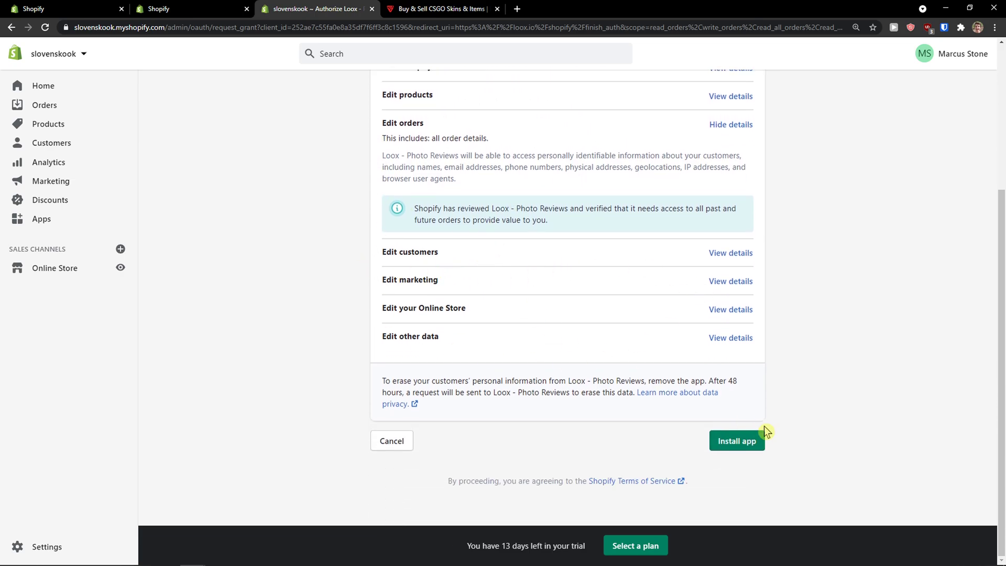
pyautogui.click(741, 444)
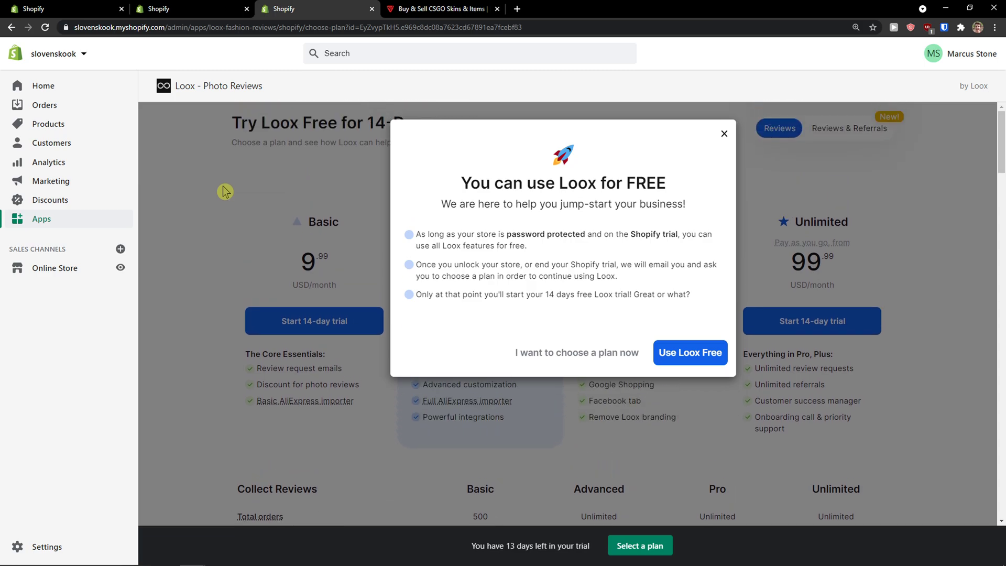
pyautogui.moveTo(461, 183); pyautogui.dragTo(692, 200)
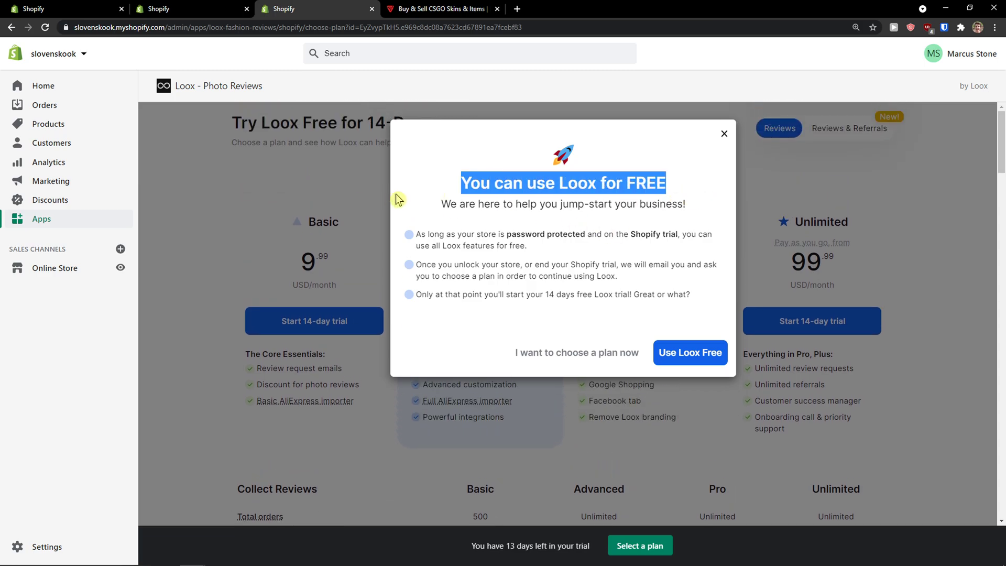
pyautogui.moveTo(397, 199); pyautogui.dragTo(714, 211)
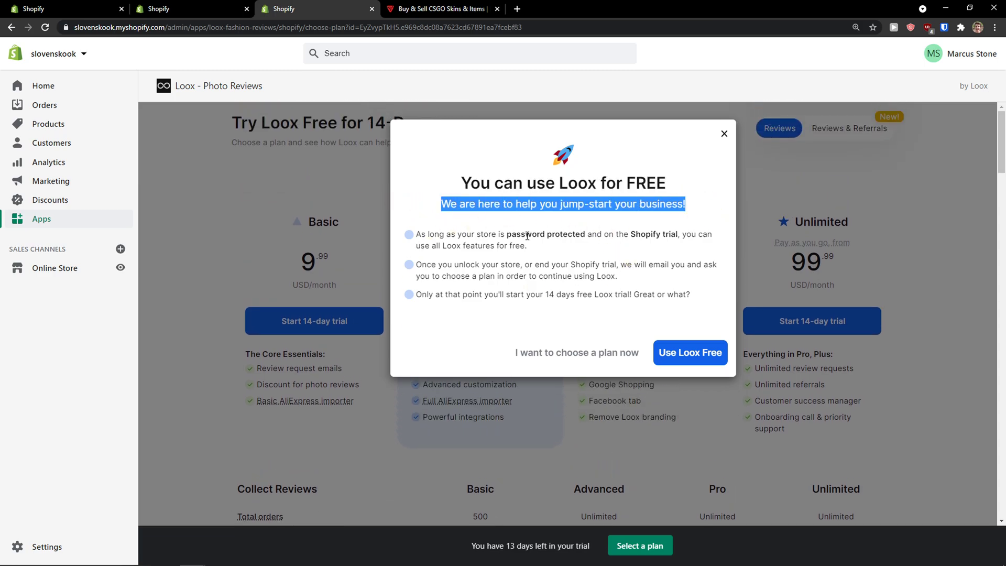
pyautogui.click(680, 358)
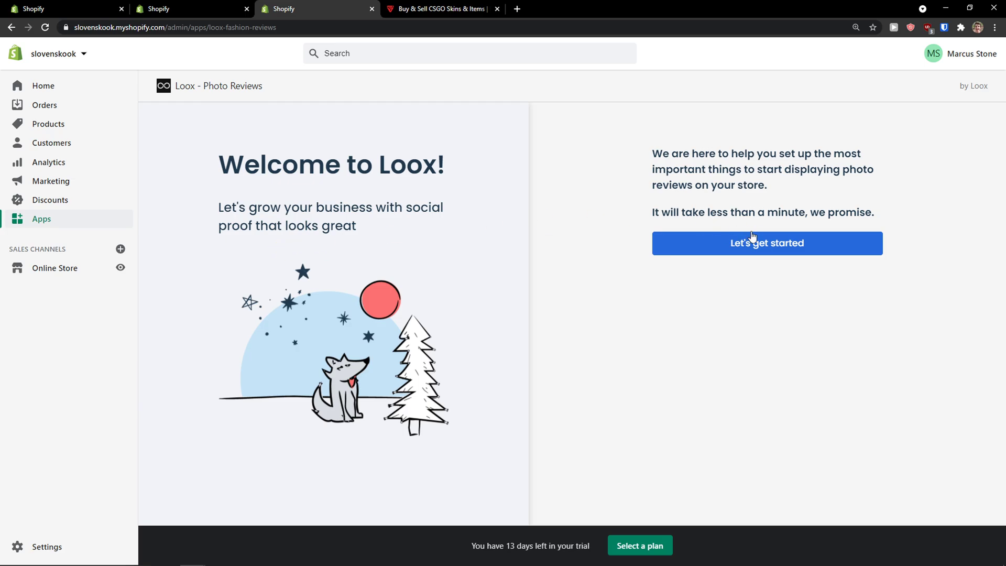
# Step: Start Loox setup, keep English as review language, and switch the widget layout from Grid to List
pyautogui.click(733, 254)
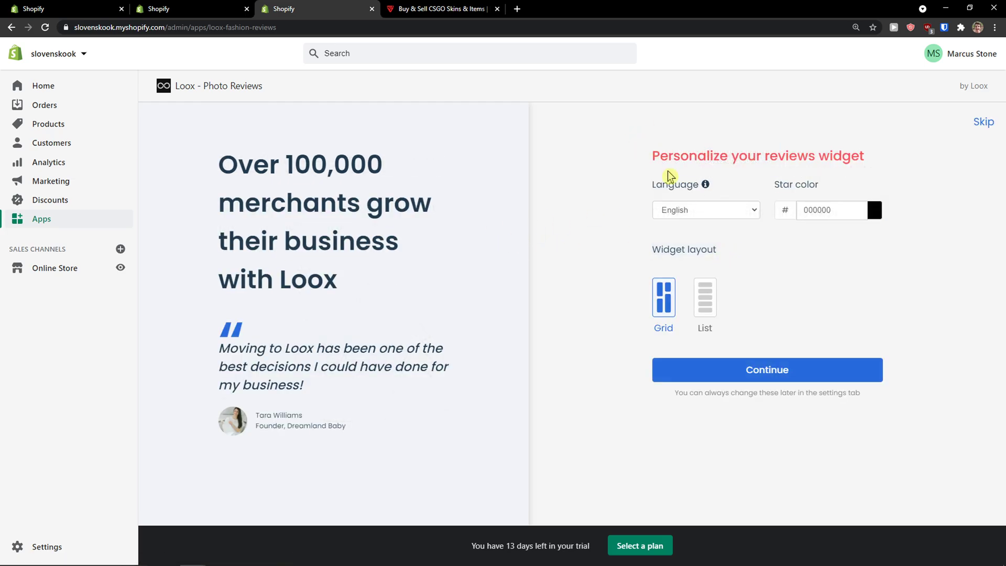
pyautogui.hotkey('ctrl', '+')
pyautogui.hotkey('ctrl', '+')
pyautogui.hotkey('ctrl', '+')
pyautogui.scroll(-1, 824, 270)
pyautogui.scroll(-1, 807, 262)
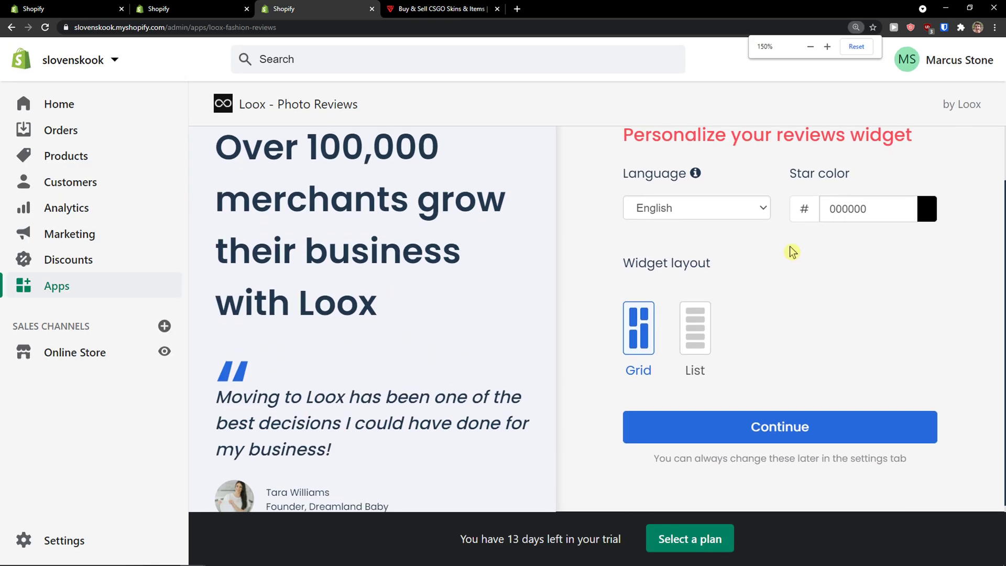
pyautogui.click(729, 208)
pyautogui.click(728, 216)
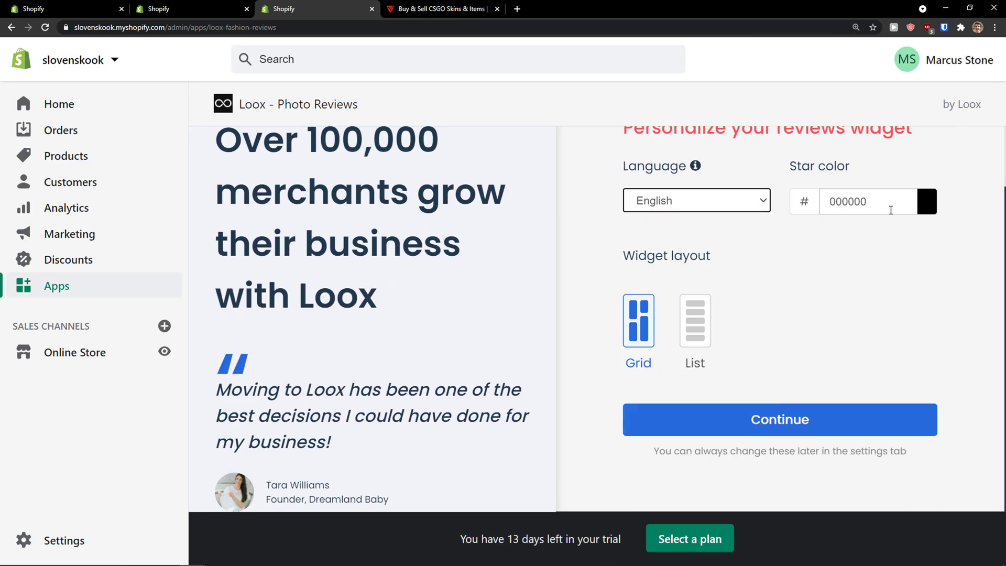
pyautogui.click(624, 264)
pyautogui.moveTo(623, 264); pyautogui.dragTo(743, 268)
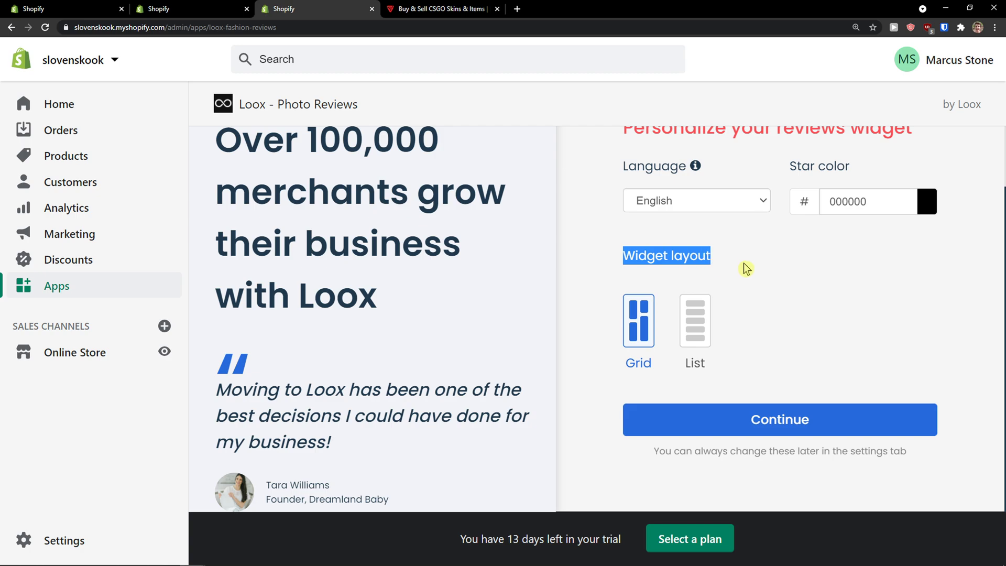
pyautogui.click(695, 313)
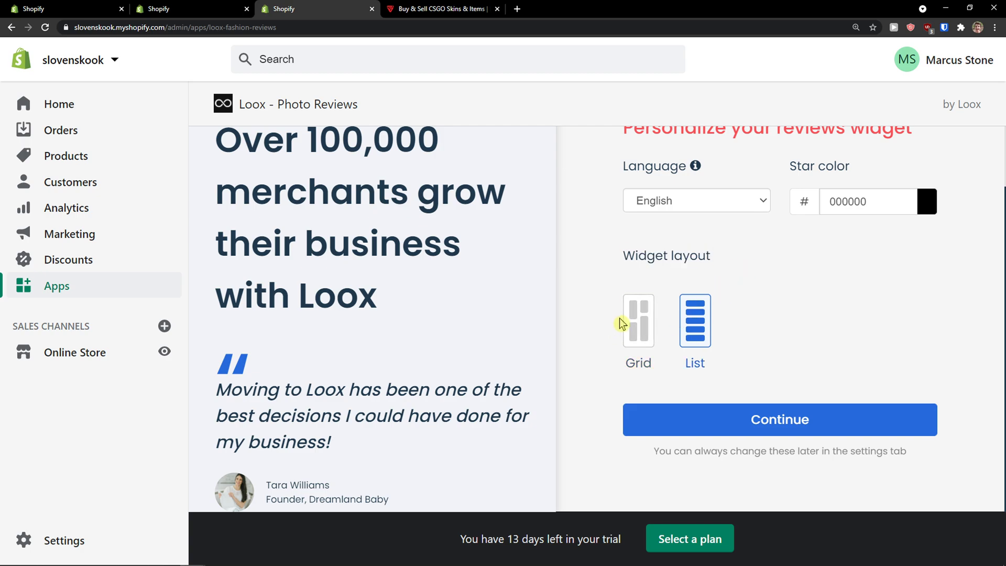
# Step: Save the widget settings and move on to the review request email step
pyautogui.click(684, 419)
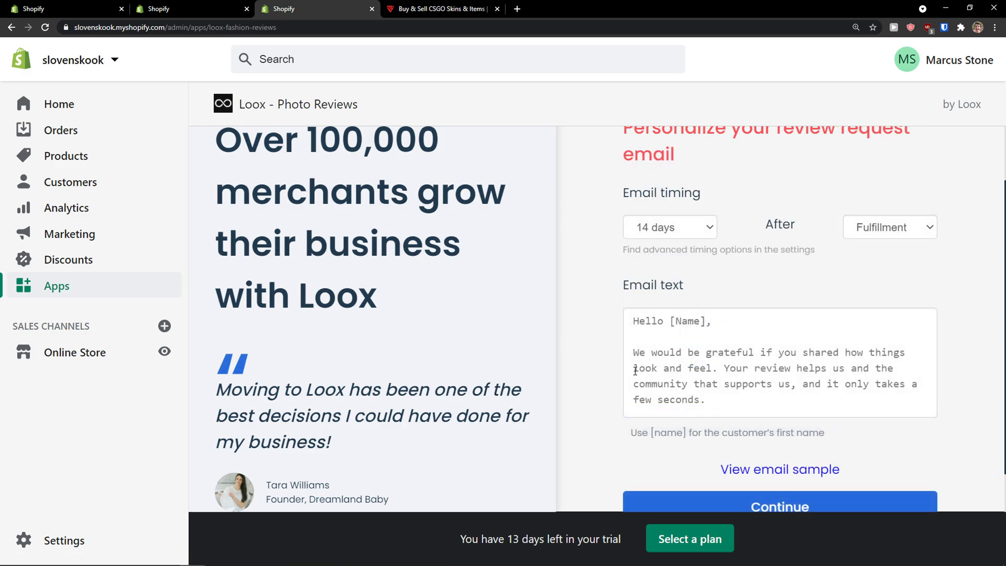
pyautogui.scroll(1, 626, 260)
pyautogui.moveTo(623, 177); pyautogui.dragTo(730, 211)
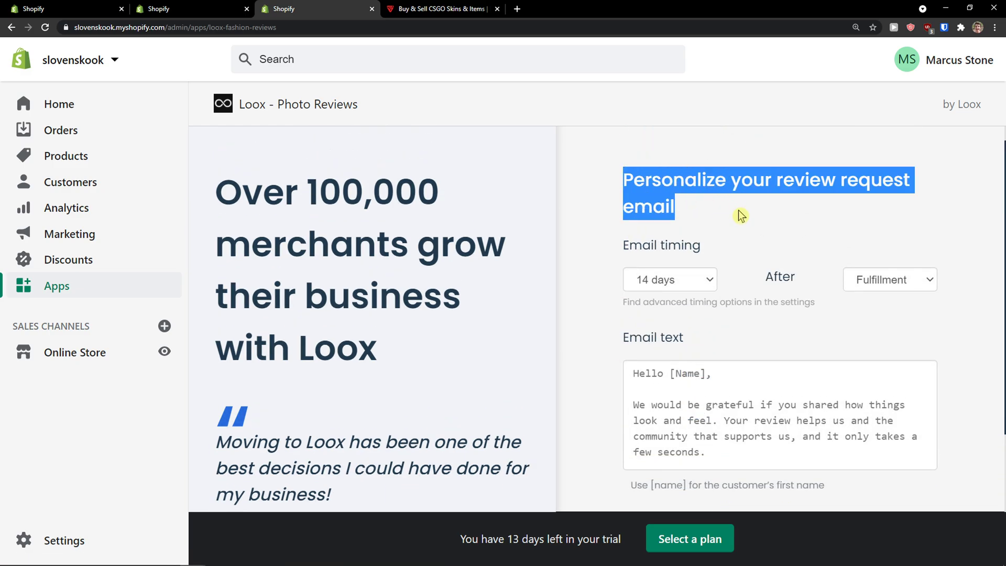
pyautogui.scroll(-1, 735, 220)
pyautogui.click(735, 220)
# Step: Keep the review request email timing at 14 days after Fulfillment
pyautogui.click(659, 232)
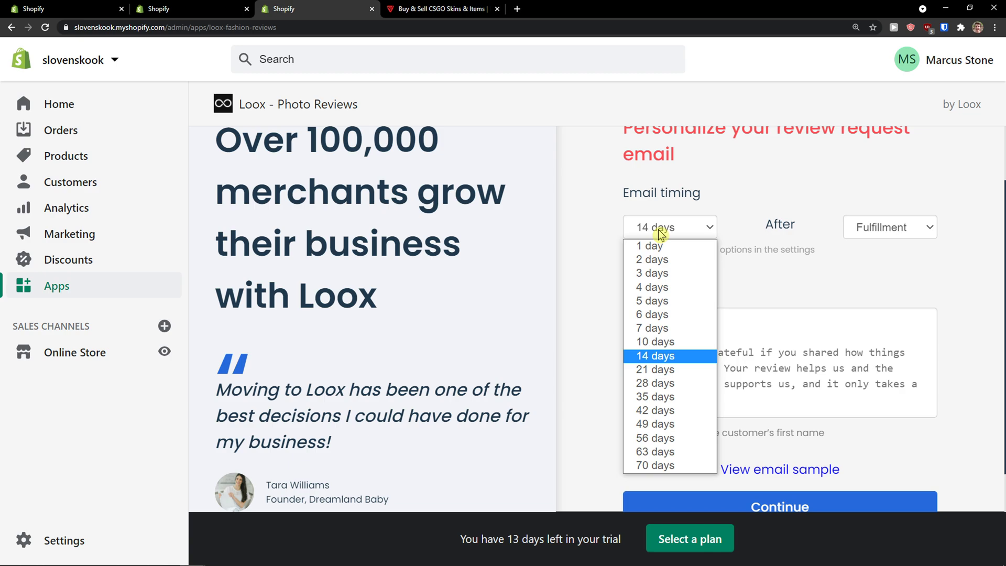
pyautogui.click(659, 232)
pyautogui.click(658, 228)
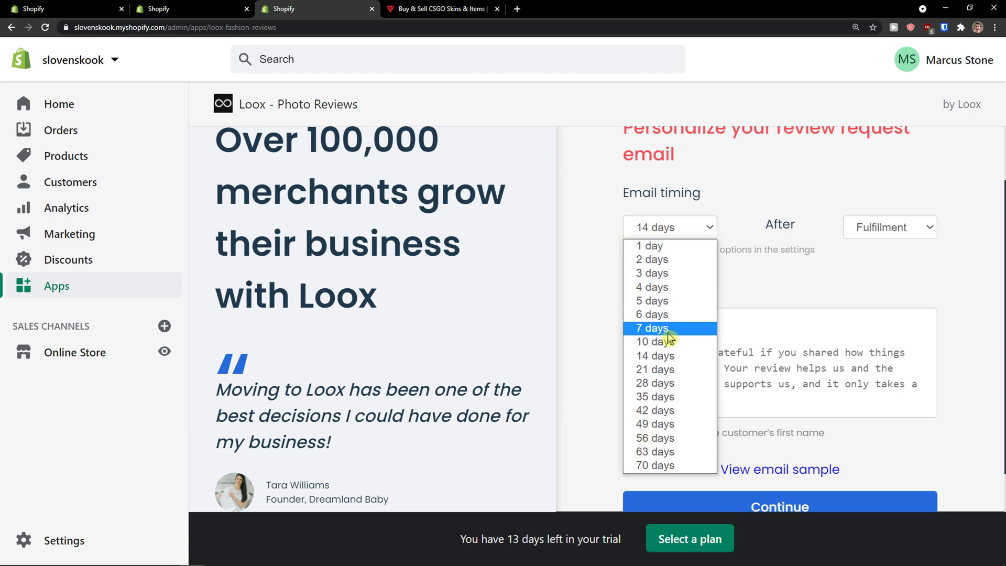
pyautogui.click(679, 360)
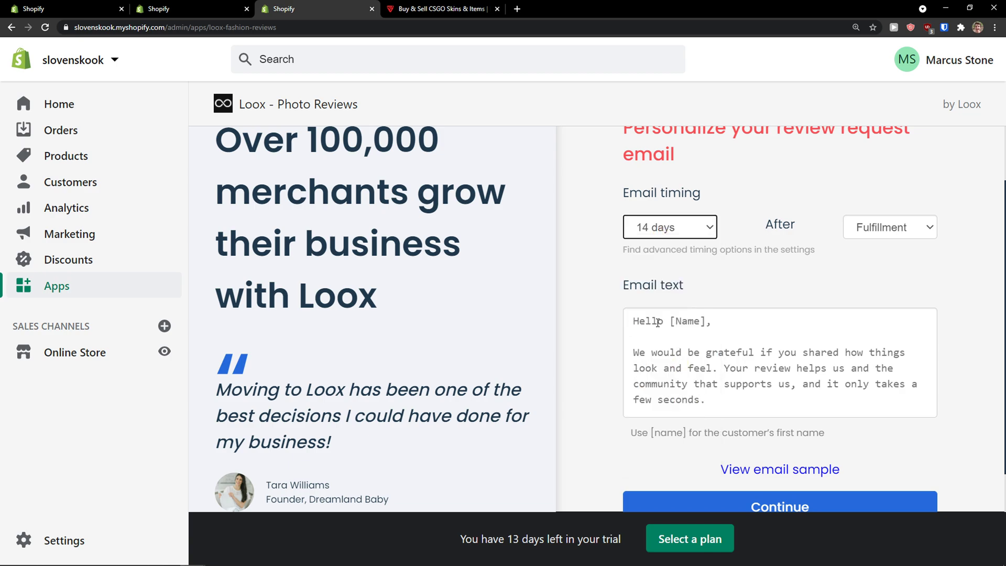
pyautogui.scroll(1, 723, 260)
pyautogui.scroll(-1, 775, 260)
pyautogui.scroll(1, 777, 260)
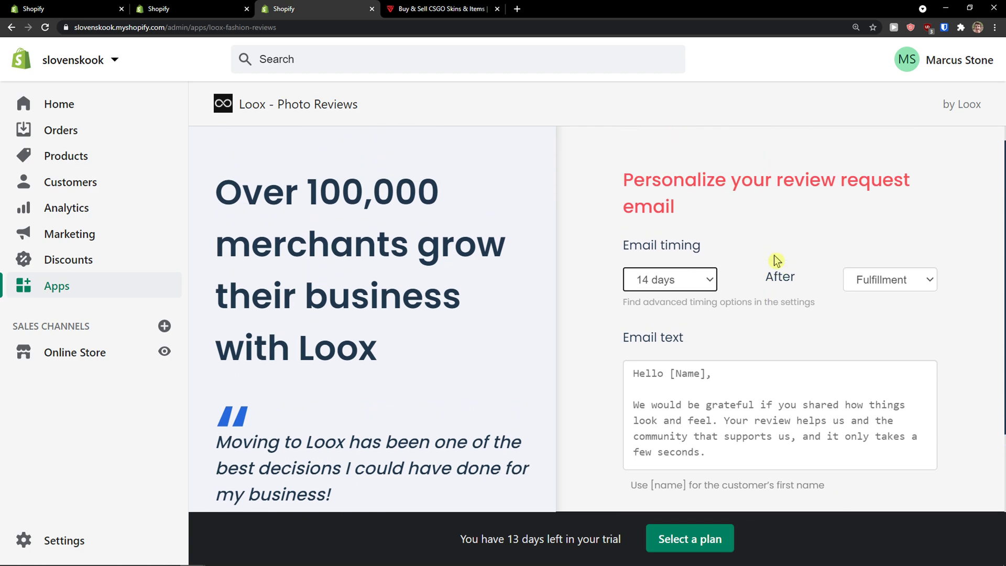
pyautogui.scroll(-1, 777, 260)
pyautogui.click(898, 227)
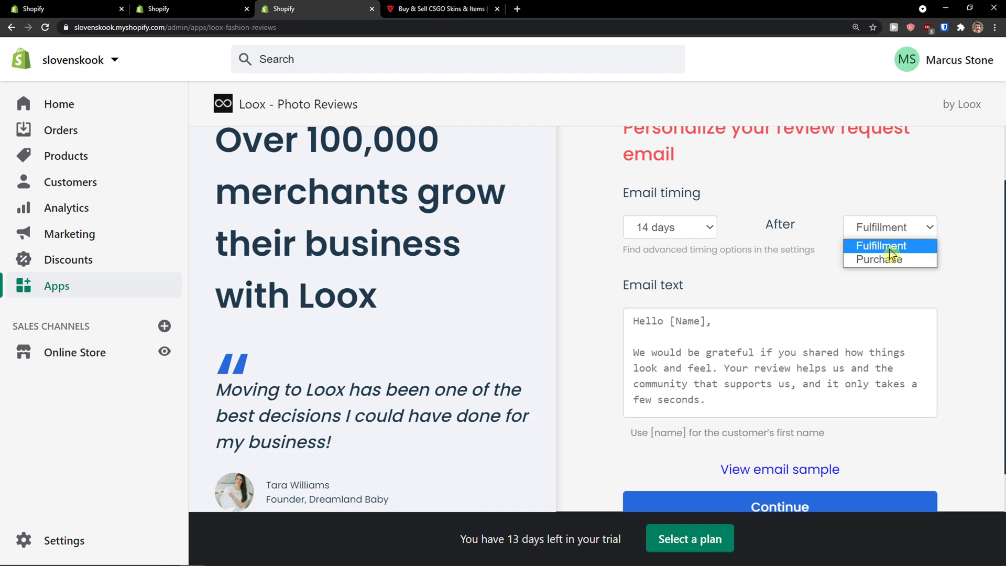
pyautogui.click(889, 247)
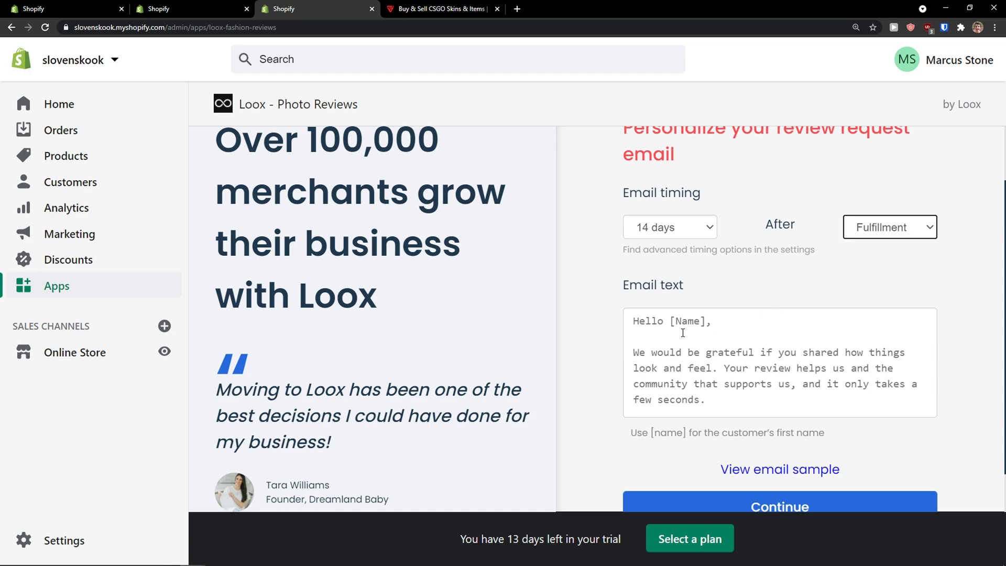
pyautogui.scroll(-1, 679, 331)
pyautogui.press('Tab')
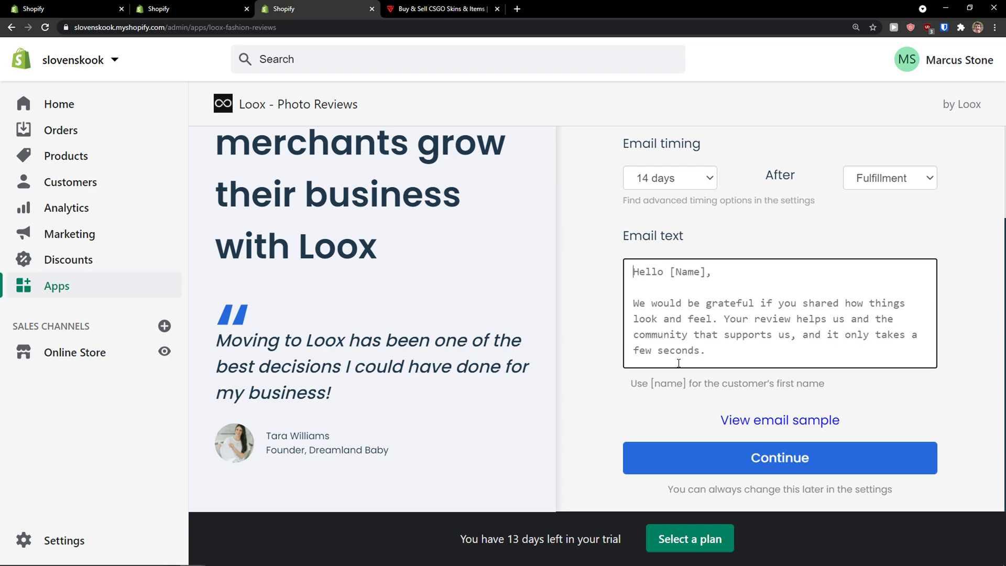
# Step: Continue past the email step and choose a 15% photo-review discount
pyautogui.click(716, 466)
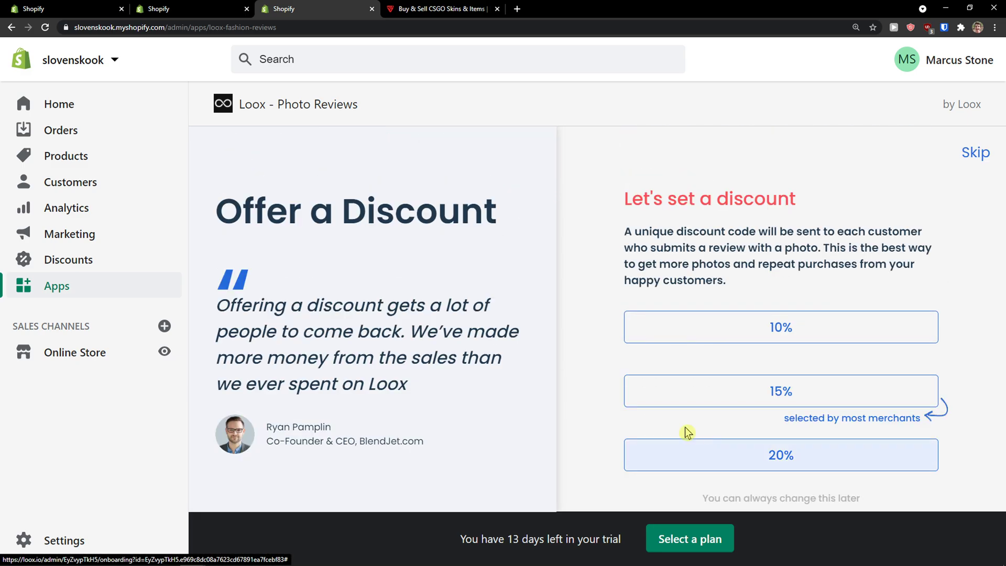
pyautogui.moveTo(624, 231); pyautogui.dragTo(777, 282)
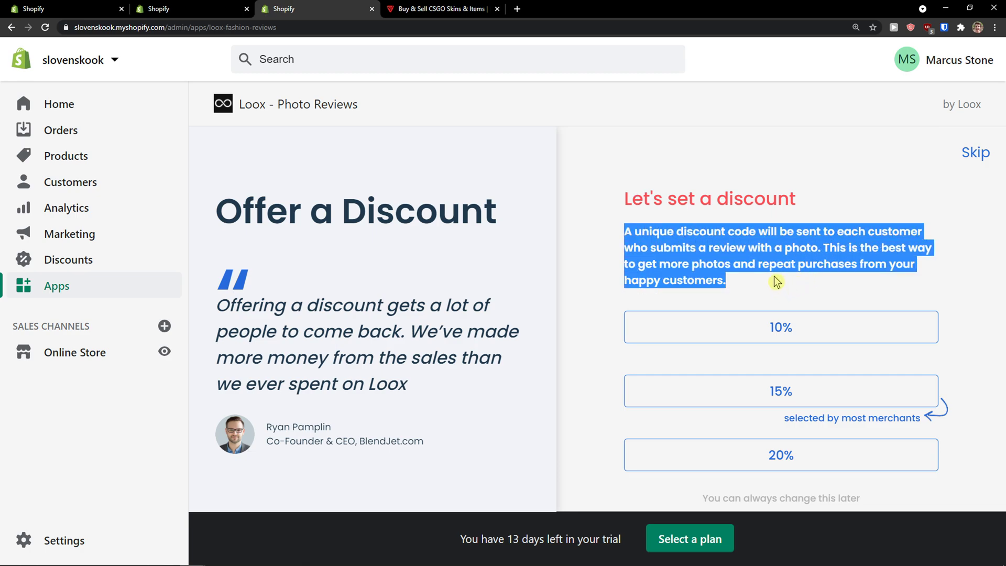
pyautogui.click(745, 277)
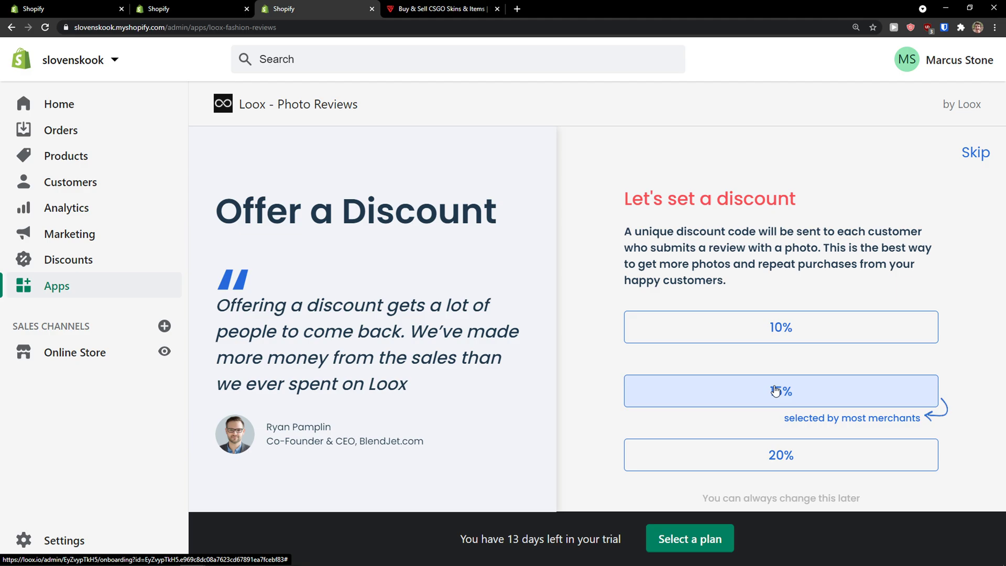
pyautogui.click(831, 392)
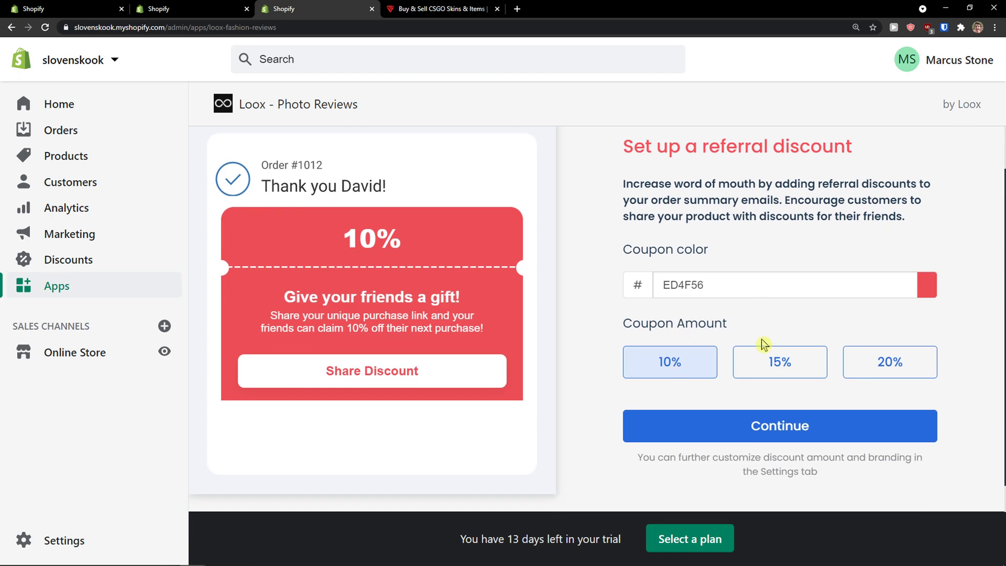
# Step: Read through and highlight parts of the referral program description
pyautogui.scroll(1, 733, 314)
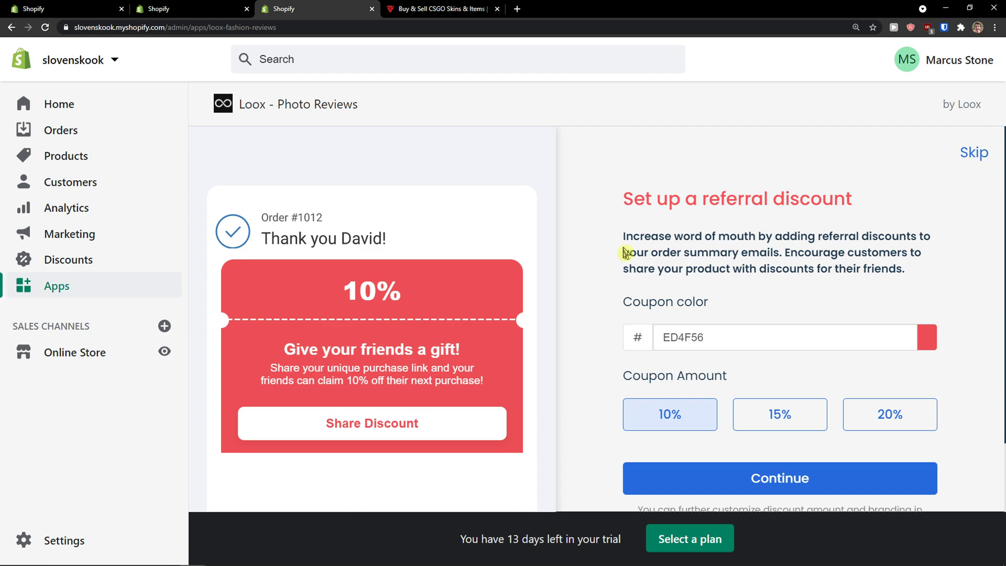
pyautogui.moveTo(623, 252); pyautogui.dragTo(904, 273)
pyautogui.scroll(-1, 835, 283)
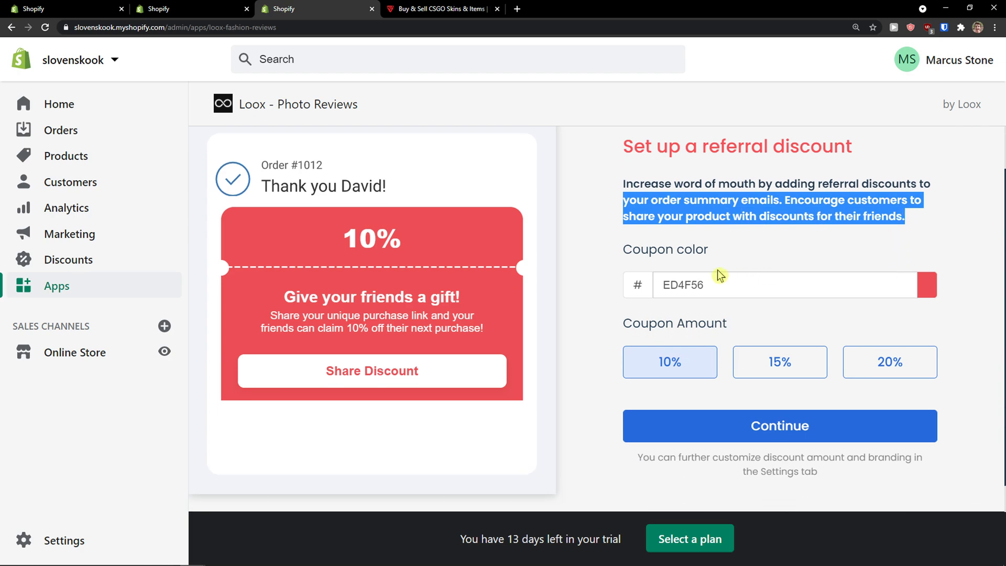
pyautogui.moveTo(619, 250); pyautogui.dragTo(714, 274)
pyautogui.scroll(-1, 714, 274)
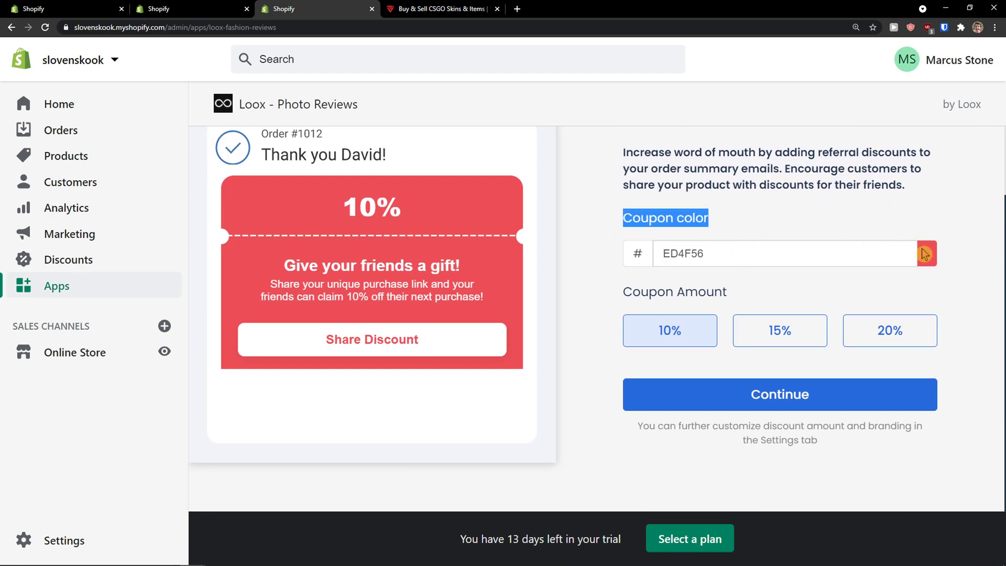
# Step: Try magenta and purple shades in the referral coupon colour picker
pyautogui.click(927, 253)
pyautogui.moveTo(881, 274)
pyautogui.mouseDown()
pyautogui.moveTo(870, 305)
pyautogui.moveTo(883, 274)
pyautogui.mouseUp()
pyautogui.click(849, 216)
pyautogui.click(930, 253)
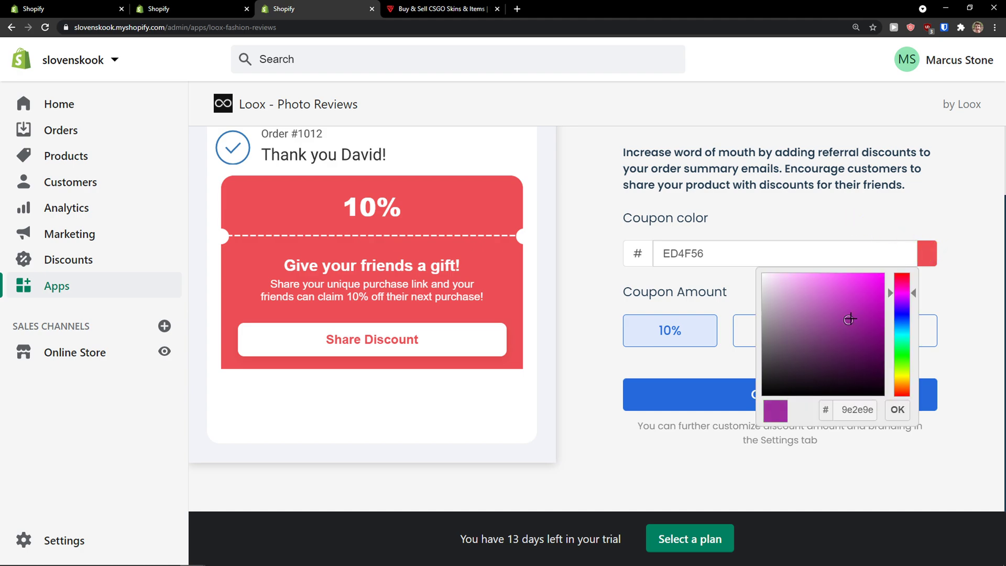
pyautogui.click(883, 274)
pyautogui.click(897, 410)
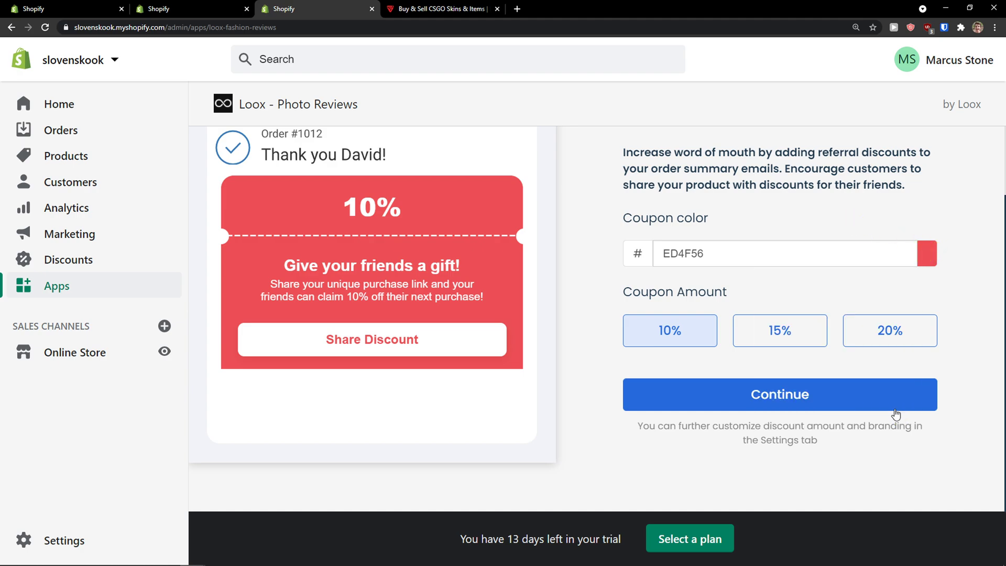
pyautogui.click(925, 254)
pyautogui.moveTo(867, 284); pyautogui.dragTo(870, 297)
pyautogui.click(897, 416)
# Step: Set the referral coupon amount to 15% and launch Paint from system search
pyautogui.click(765, 330)
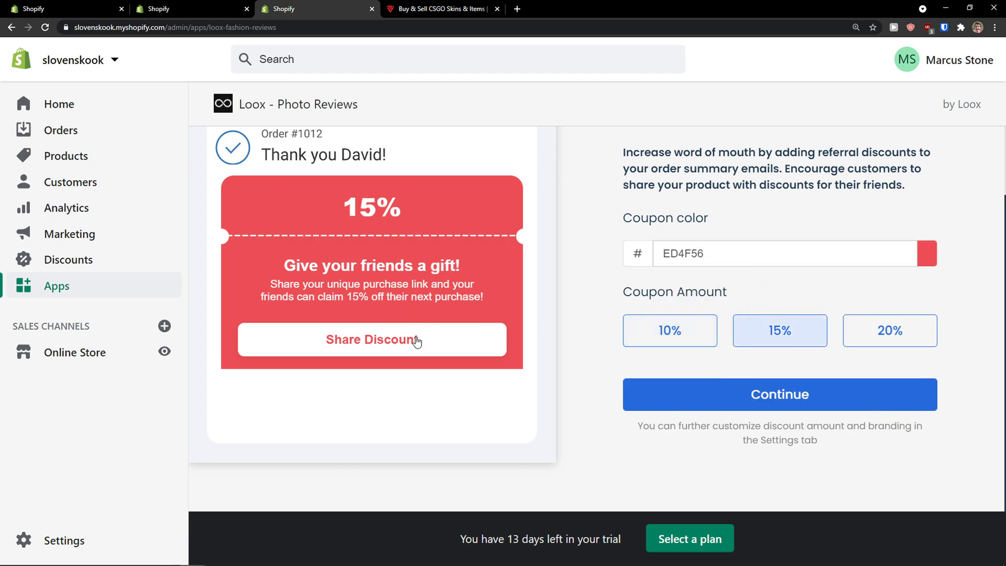
pyautogui.scroll(1, 429, 361)
pyautogui.scroll(-1, 445, 367)
pyautogui.press('super')
pyautogui.write('pa')
pyautogui.press('Return')
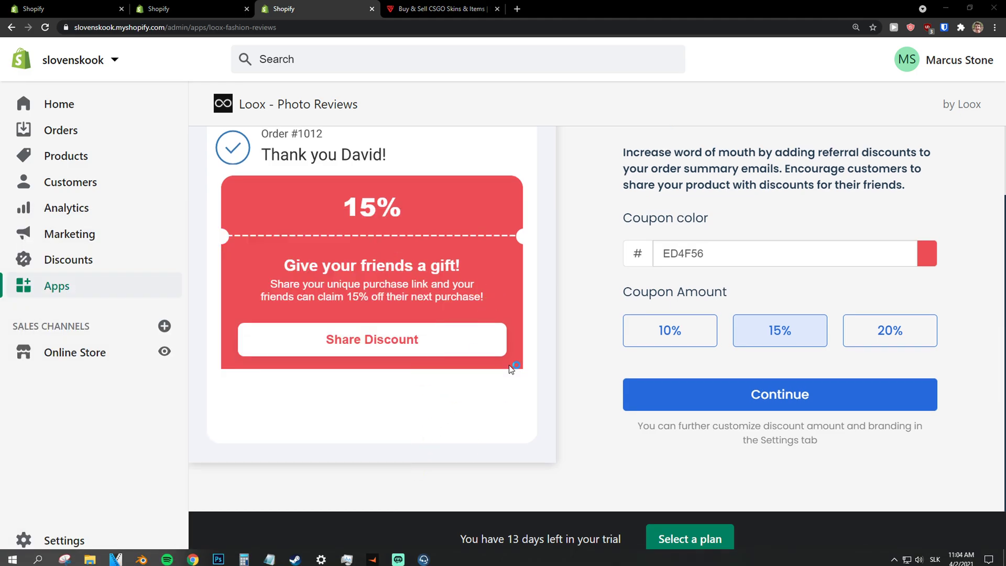
# Step: Sketch a circled 15€ with an arrow pointing to a circled 'Prod' in Paint
pyautogui.moveTo(165, 209)
pyautogui.mouseDown()
pyautogui.moveTo(177, 190)
pyautogui.moveTo(167, 211)
pyautogui.mouseUp()
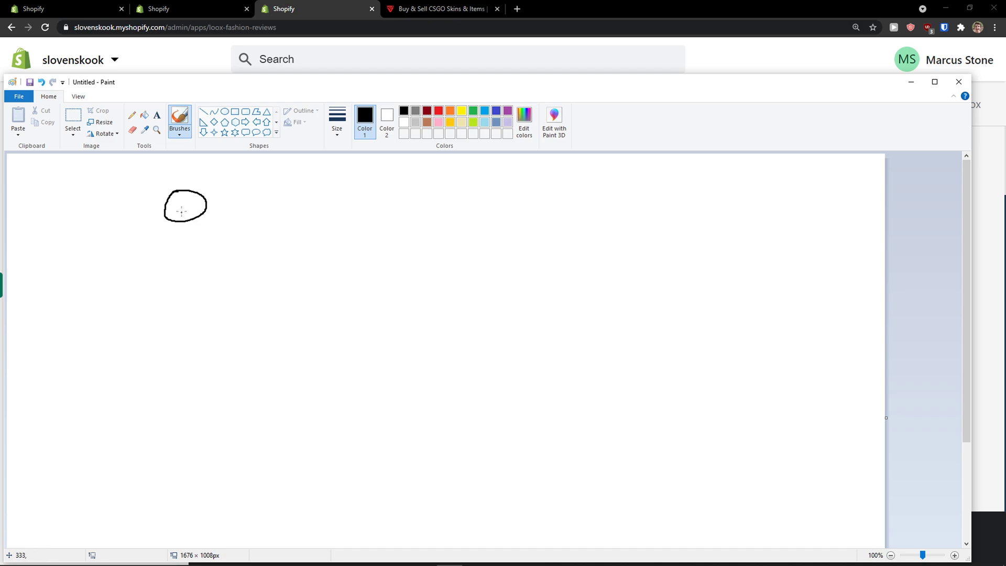
pyautogui.moveTo(167, 286)
pyautogui.mouseDown()
pyautogui.moveTo(166, 256)
pyautogui.moveTo(183, 272)
pyautogui.mouseUp()
pyautogui.moveTo(267, 172); pyautogui.dragTo(281, 184)
pyautogui.moveTo(289, 165); pyautogui.dragTo(298, 170)
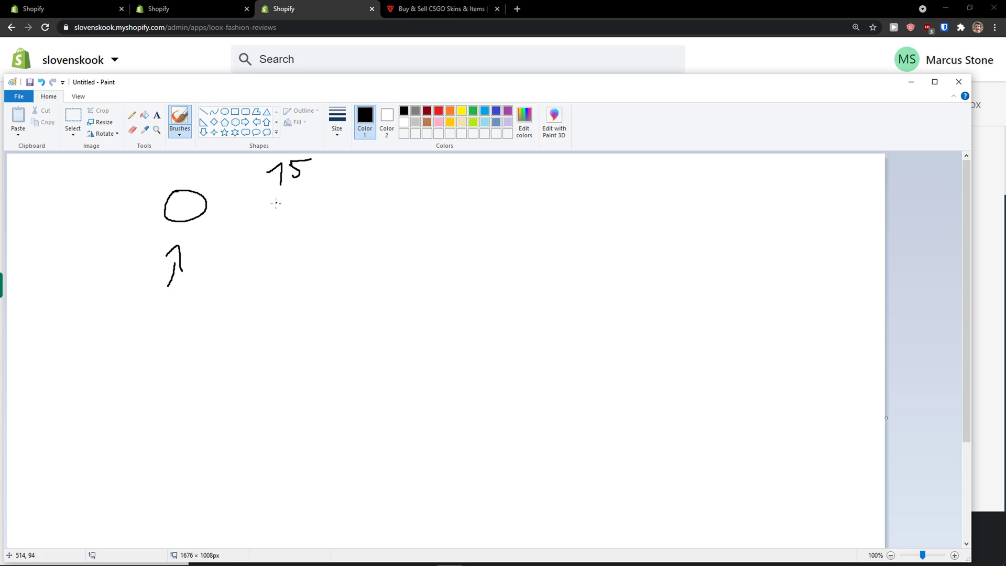
pyautogui.moveTo(278, 201)
pyautogui.mouseDown()
pyautogui.moveTo(308, 154)
pyautogui.moveTo(273, 198)
pyautogui.mouseUp()
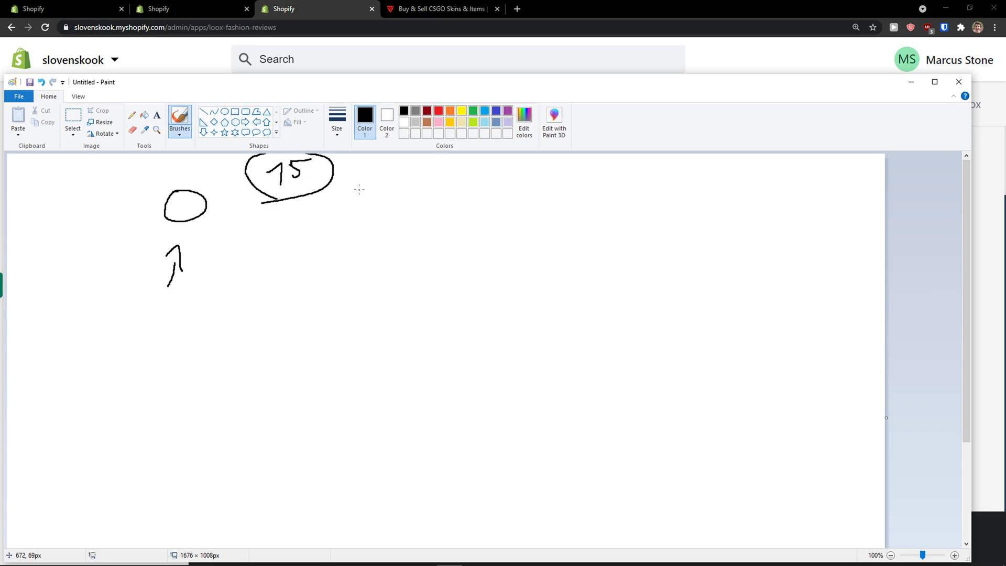
pyautogui.moveTo(340, 197)
pyautogui.mouseDown()
pyautogui.moveTo(386, 217)
pyautogui.moveTo(393, 239)
pyautogui.mouseUp()
pyautogui.moveTo(481, 205)
pyautogui.mouseDown()
pyautogui.moveTo(493, 199)
pyautogui.moveTo(487, 222)
pyautogui.mouseUp()
pyautogui.moveTo(498, 228)
pyautogui.mouseDown()
pyautogui.moveTo(497, 247)
pyautogui.moveTo(524, 232)
pyautogui.moveTo(555, 245)
pyautogui.moveTo(577, 231)
pyautogui.mouseUp()
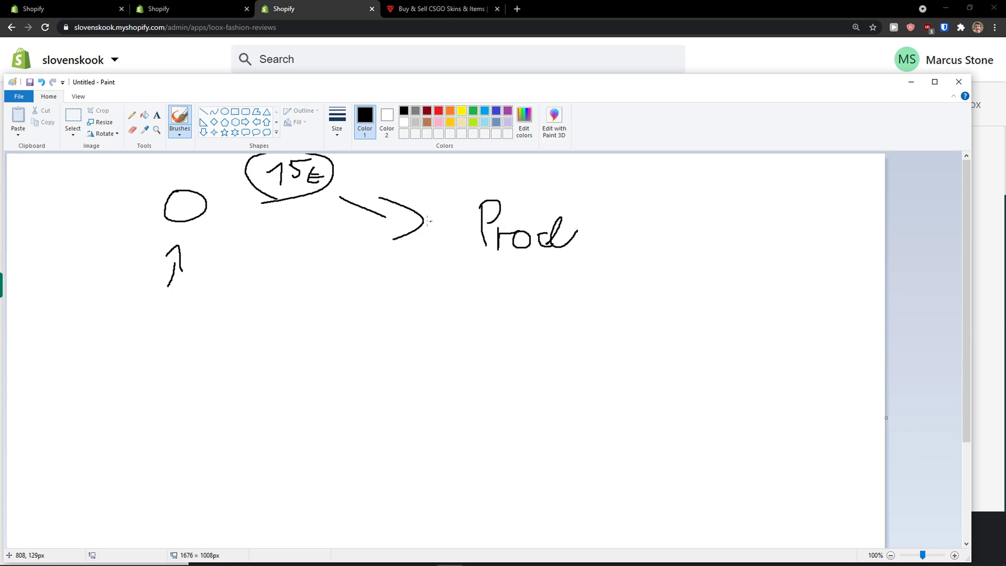
pyautogui.moveTo(402, 248)
pyautogui.mouseDown()
pyautogui.moveTo(436, 216)
pyautogui.moveTo(475, 267)
pyautogui.mouseUp()
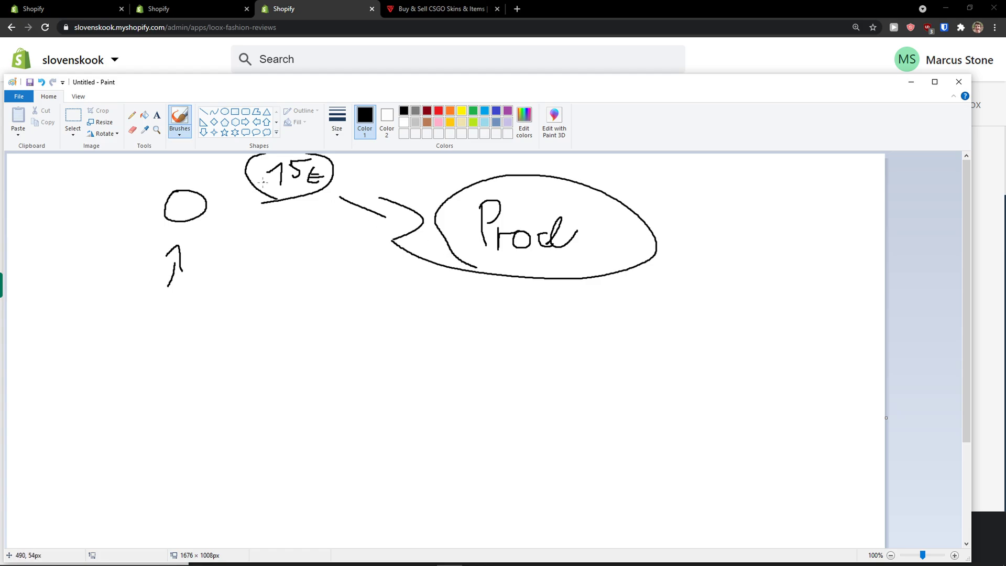
pyautogui.moveTo(263, 181)
pyautogui.mouseDown()
pyautogui.moveTo(335, 158)
pyautogui.moveTo(328, 173)
pyautogui.moveTo(361, 178)
pyautogui.moveTo(286, 141)
pyautogui.mouseUp()
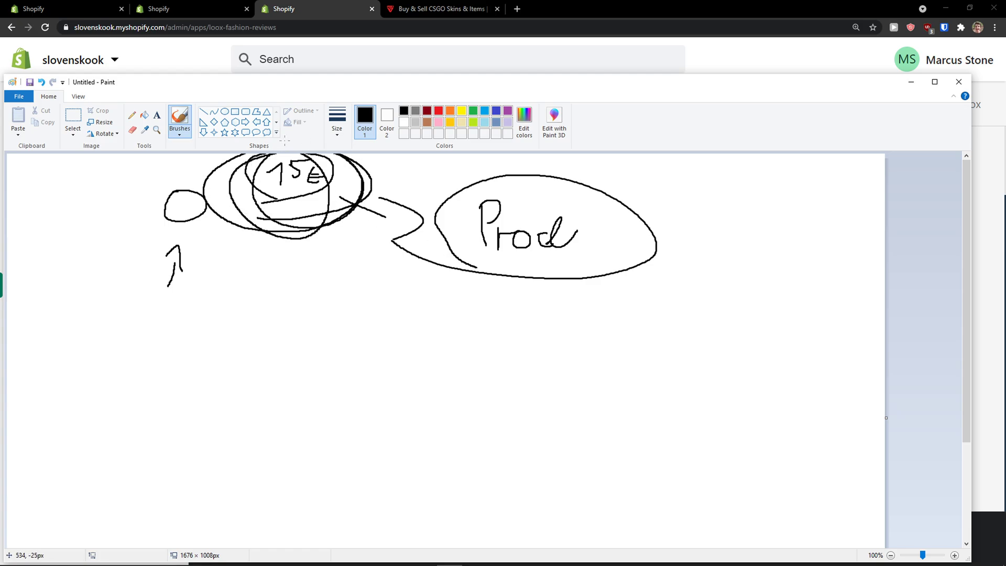
# Step: Return to the Loox coupon page, check the 15% coupon preview, and submit the referral setup
pyautogui.click(355, 11)
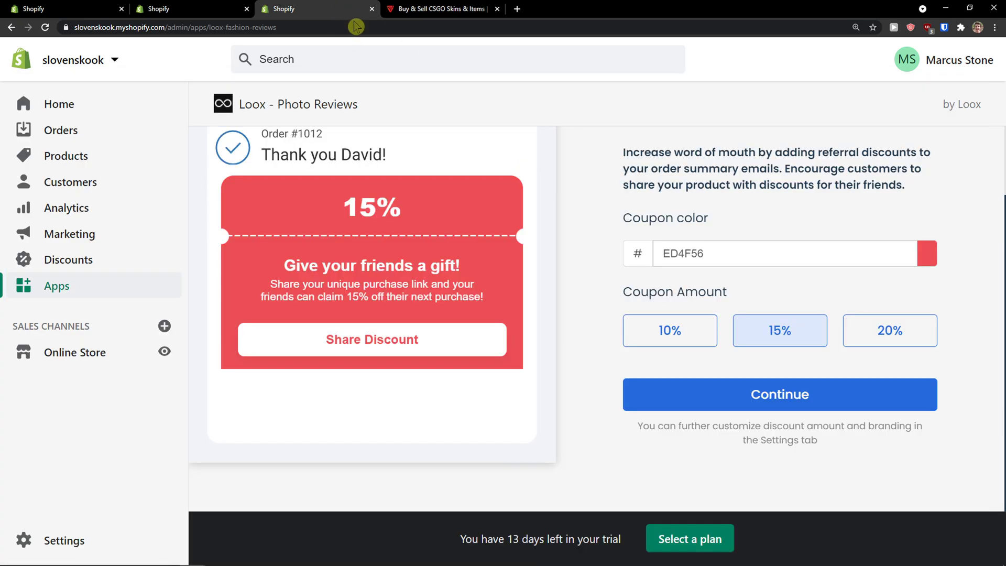
pyautogui.scroll(1, 624, 183)
pyautogui.scroll(-1, 623, 184)
pyautogui.scroll(2, 220, 223)
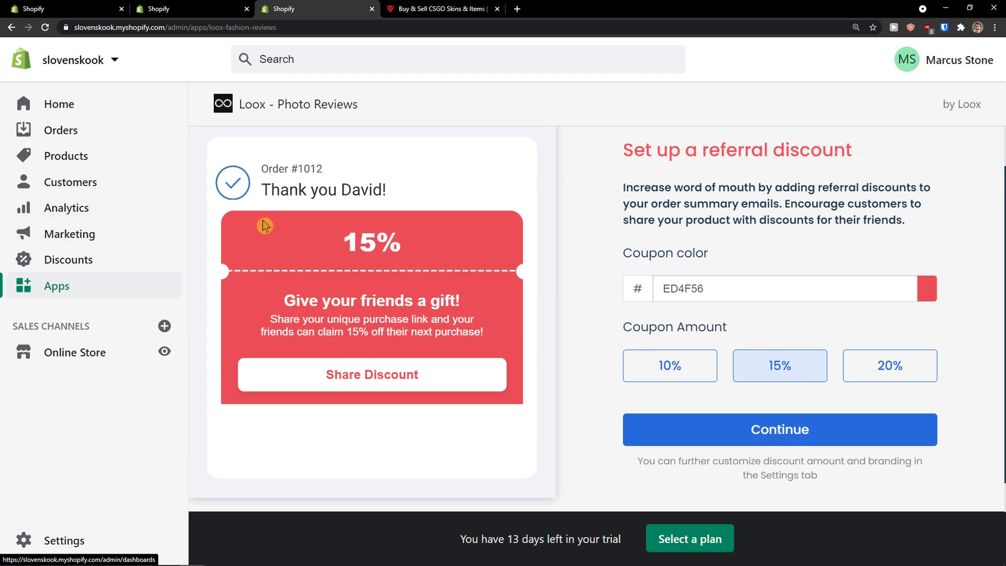
pyautogui.scroll(-1, 265, 225)
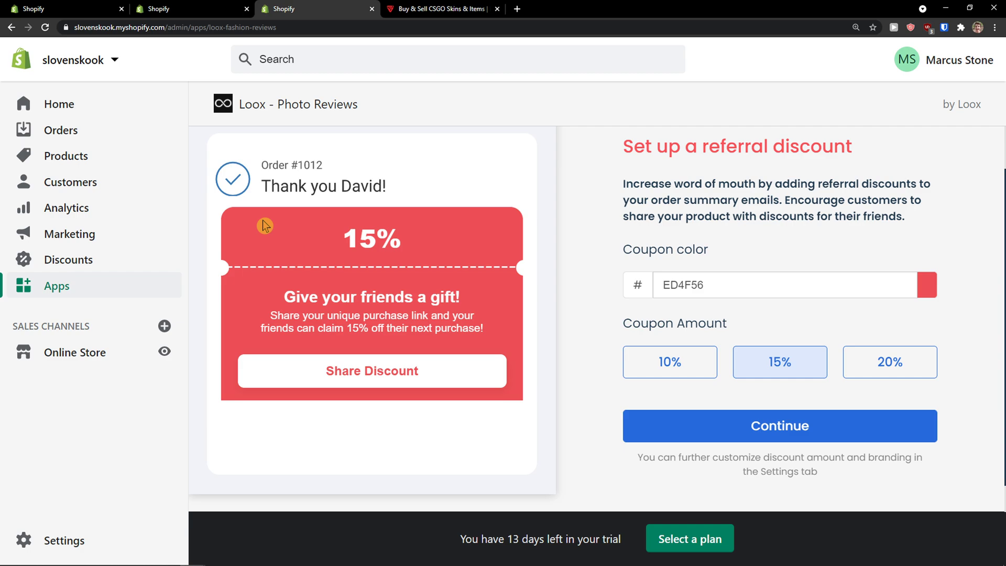
pyautogui.moveTo(337, 242); pyautogui.dragTo(408, 250)
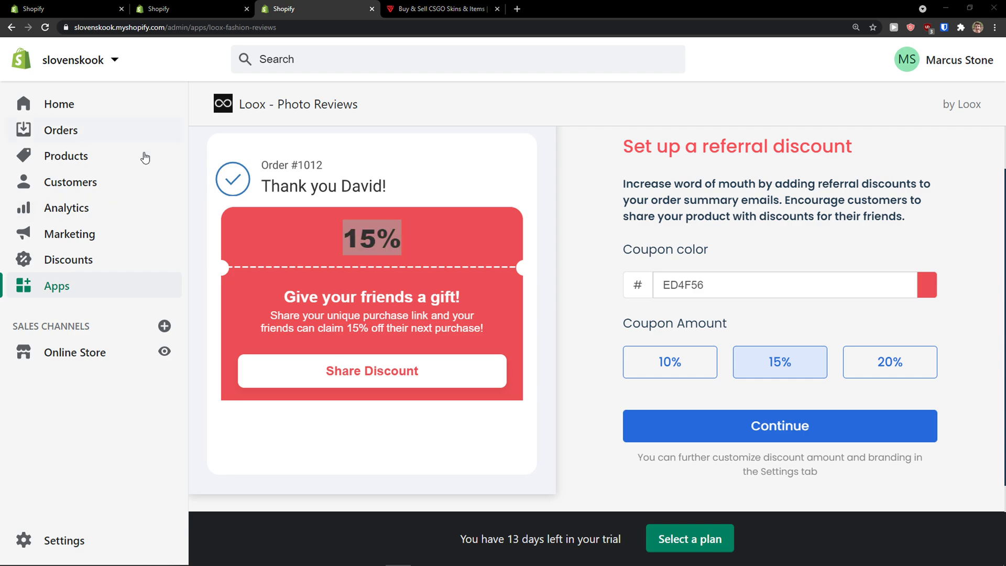
pyautogui.moveTo(525, 223); pyautogui.dragTo(320, 229)
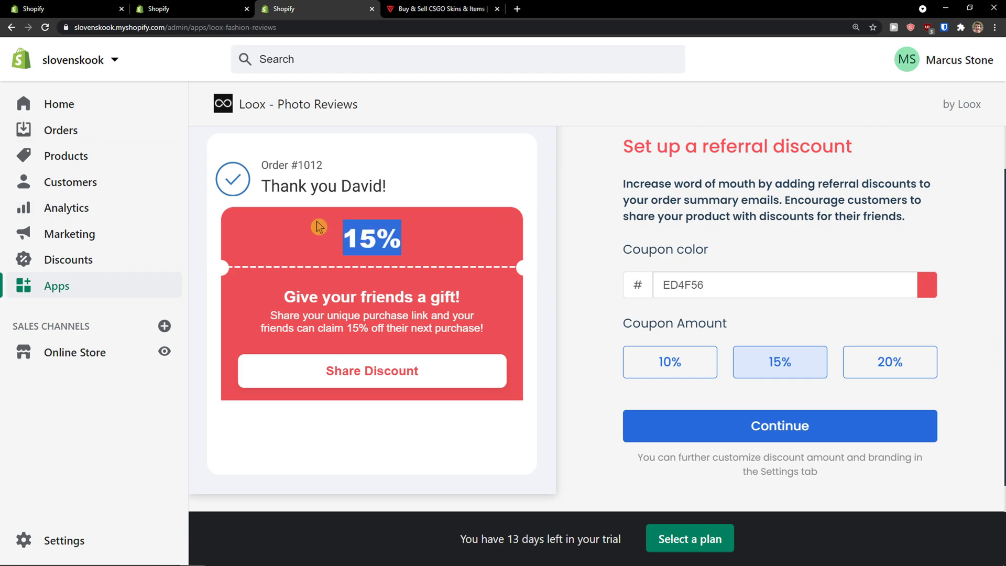
pyautogui.scroll(1, 699, 329)
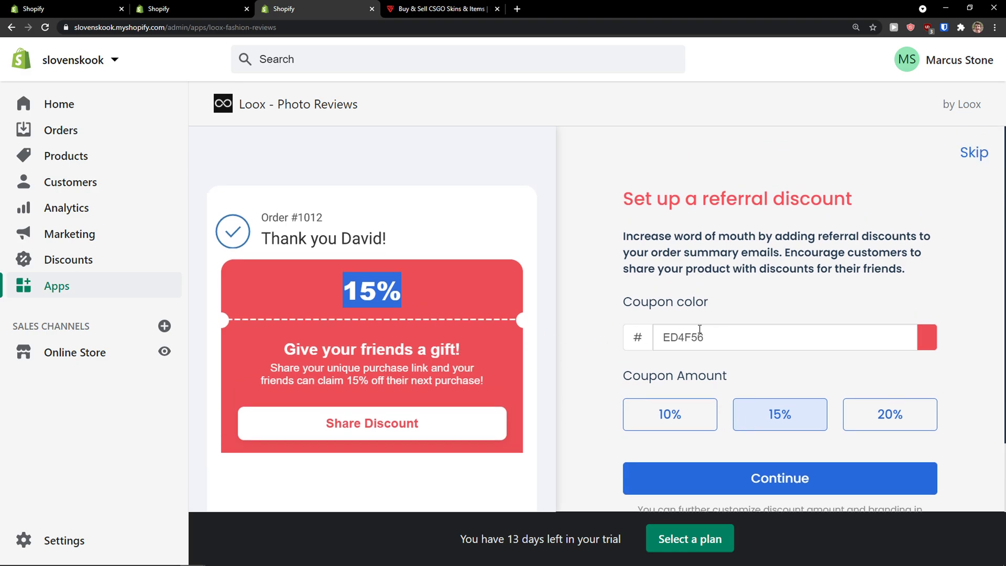
pyautogui.scroll(-1, 708, 318)
pyautogui.click(746, 427)
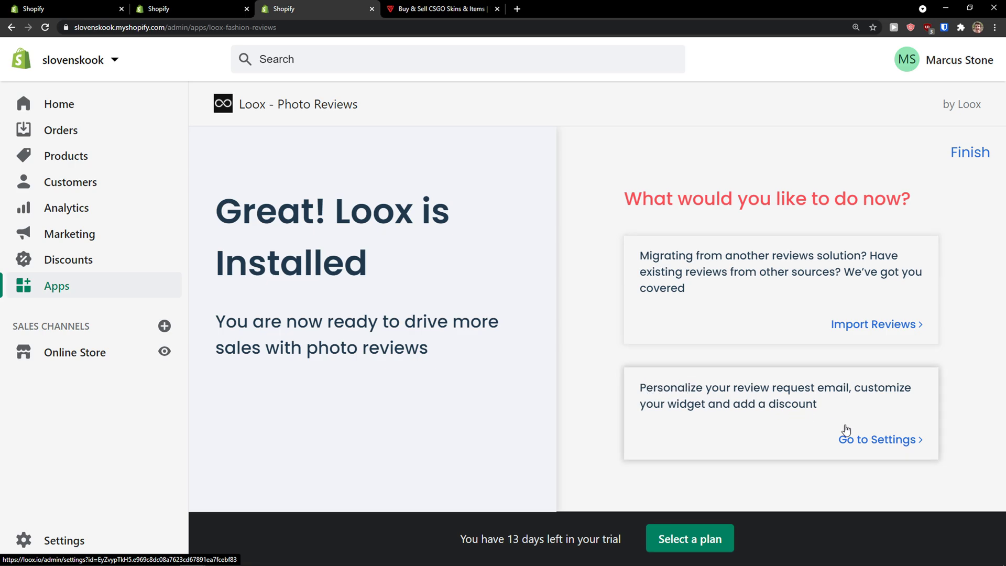
# Step: Open Loox Settings and keep auto-publish reviews at 4 stars and up
pyautogui.click(883, 442)
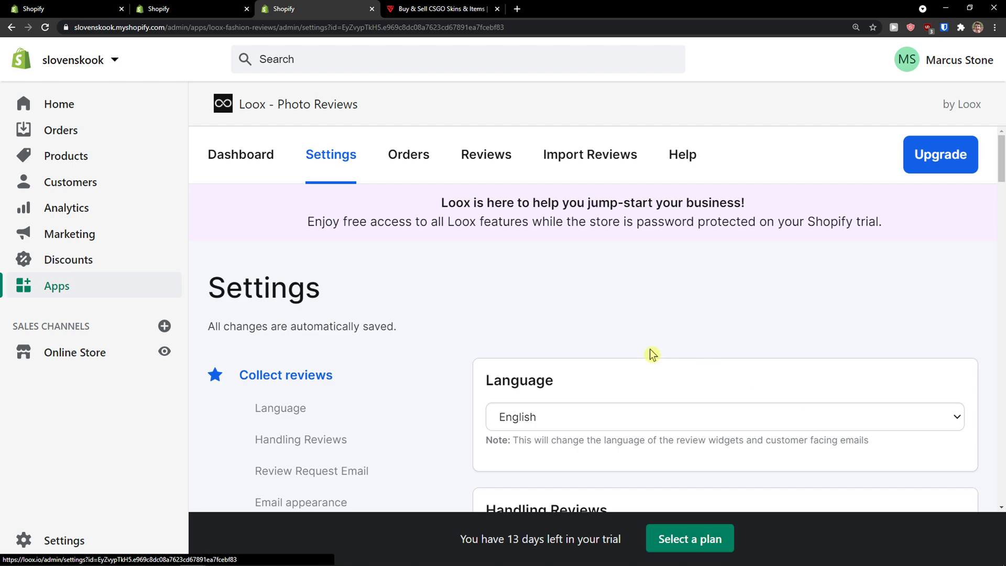
pyautogui.scroll(-1, 563, 307)
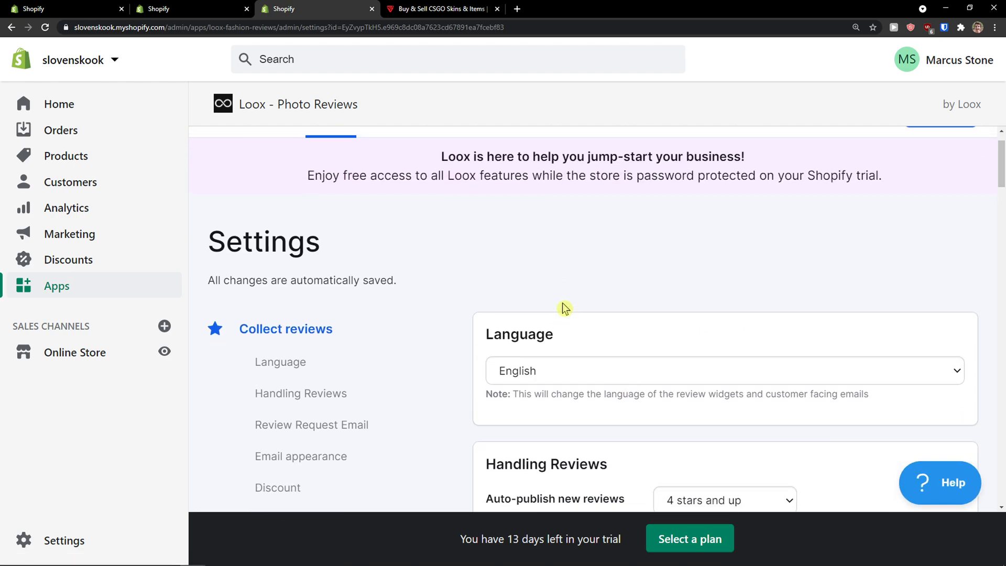
pyautogui.scroll(-3, 563, 309)
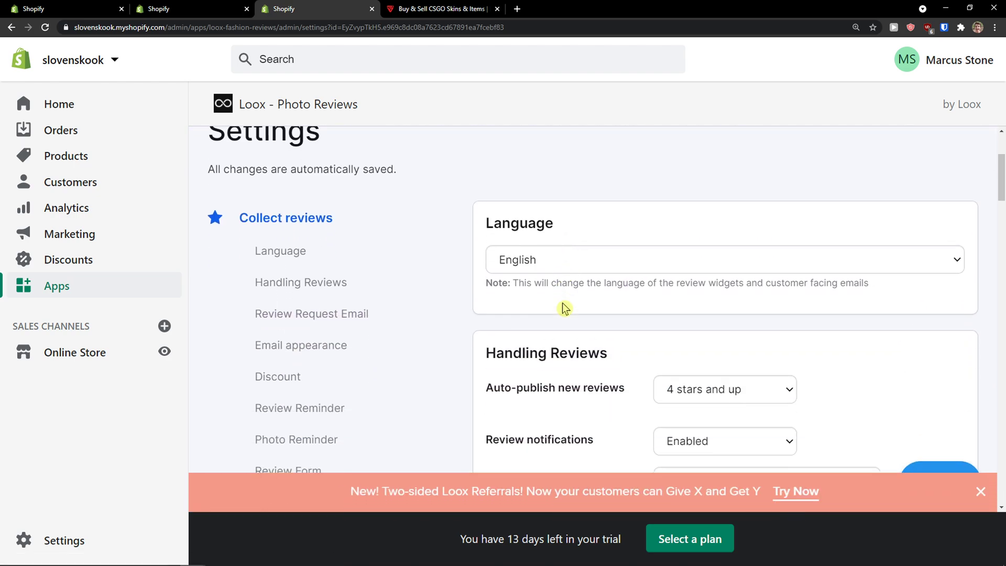
pyautogui.scroll(-2, 563, 308)
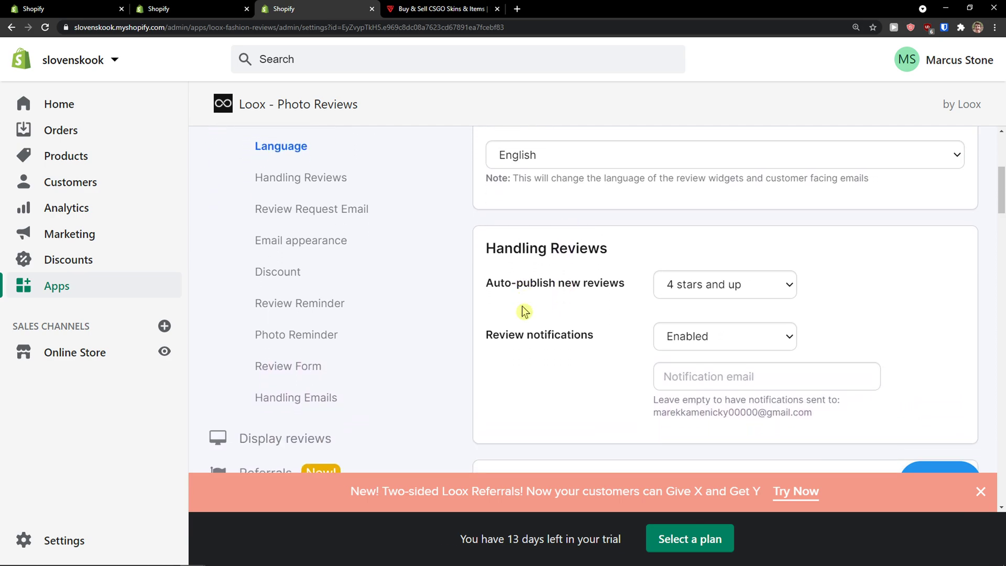
pyautogui.scroll(-1, 524, 311)
pyautogui.click(703, 233)
pyautogui.click(702, 235)
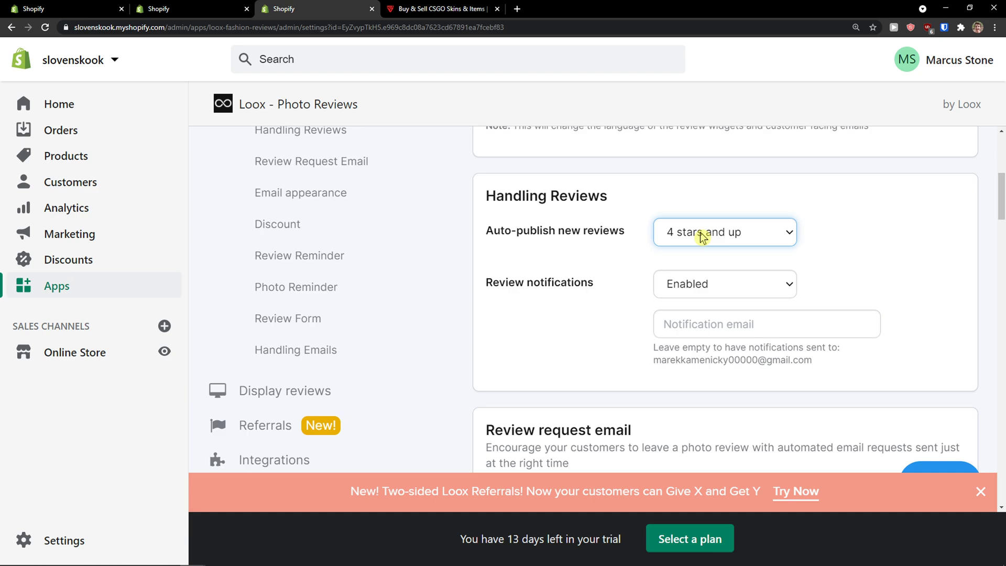
# Step: Keep review notifications enabled and leave the notification email field empty
pyautogui.click(687, 285)
pyautogui.click(688, 286)
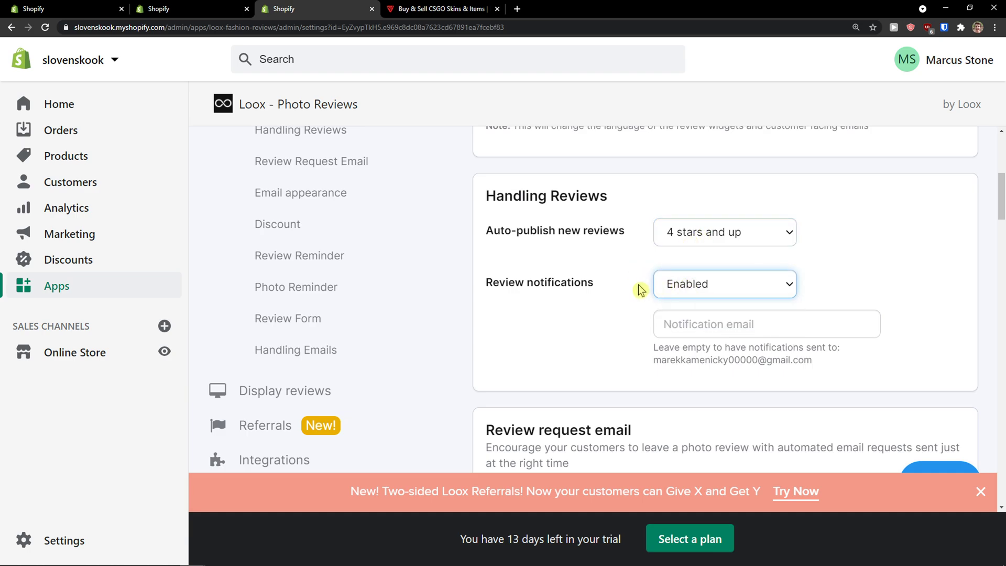
pyautogui.scroll(-2, 640, 289)
pyautogui.click(719, 227)
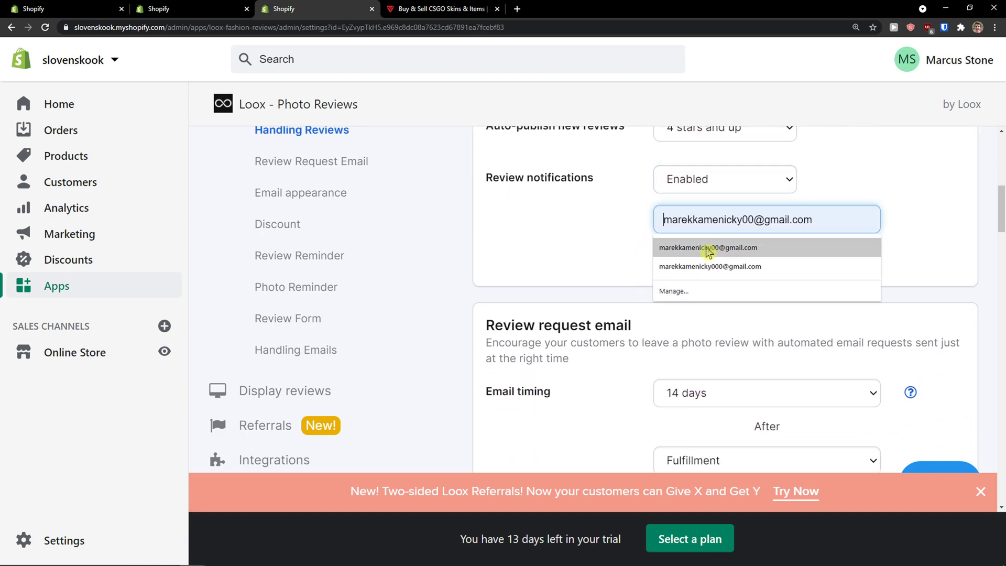
pyautogui.scroll(1, 609, 256)
pyautogui.click(610, 257)
# Step: Review the review request Email subject and Email text fields without changing them
pyautogui.scroll(-1, 613, 261)
pyautogui.scroll(-3, 614, 261)
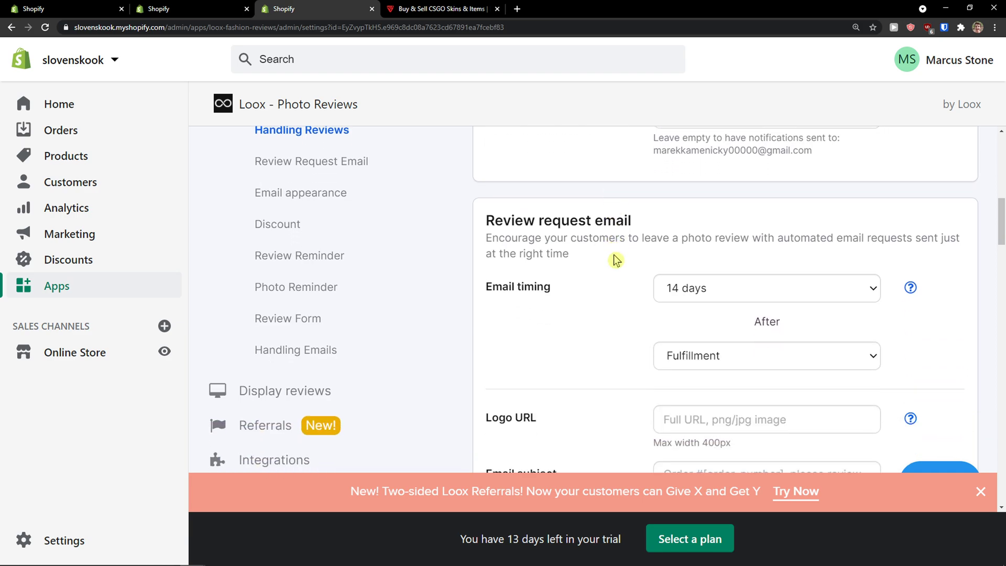
pyautogui.scroll(-1, 616, 260)
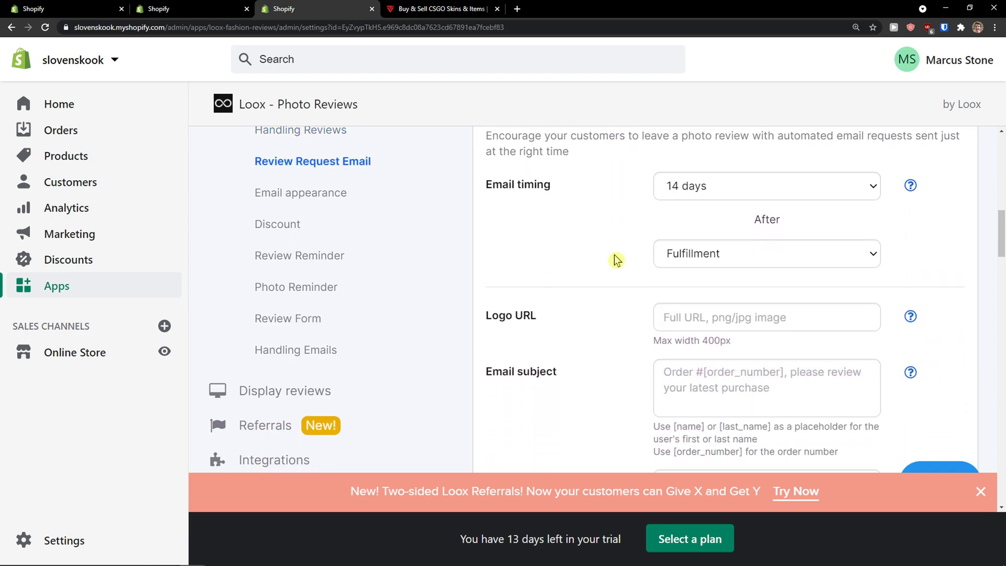
pyautogui.scroll(1, 616, 260)
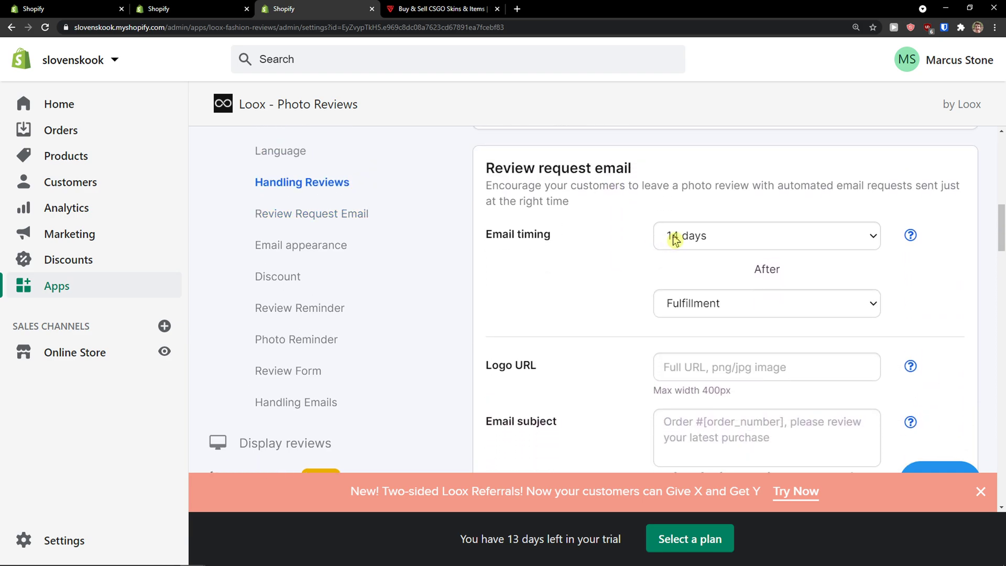
pyautogui.scroll(-2, 660, 262)
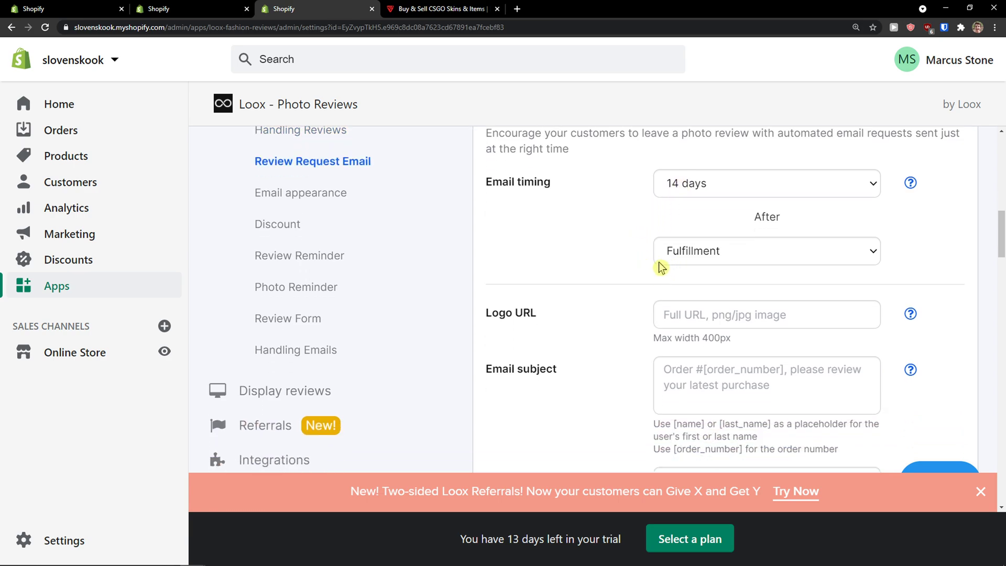
pyautogui.scroll(-1, 597, 305)
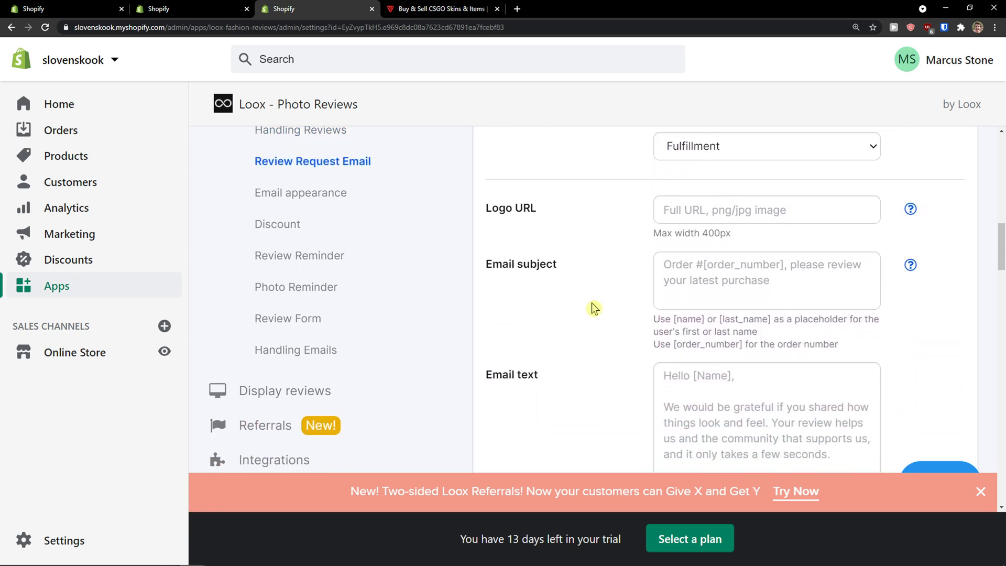
pyautogui.scroll(-1, 597, 310)
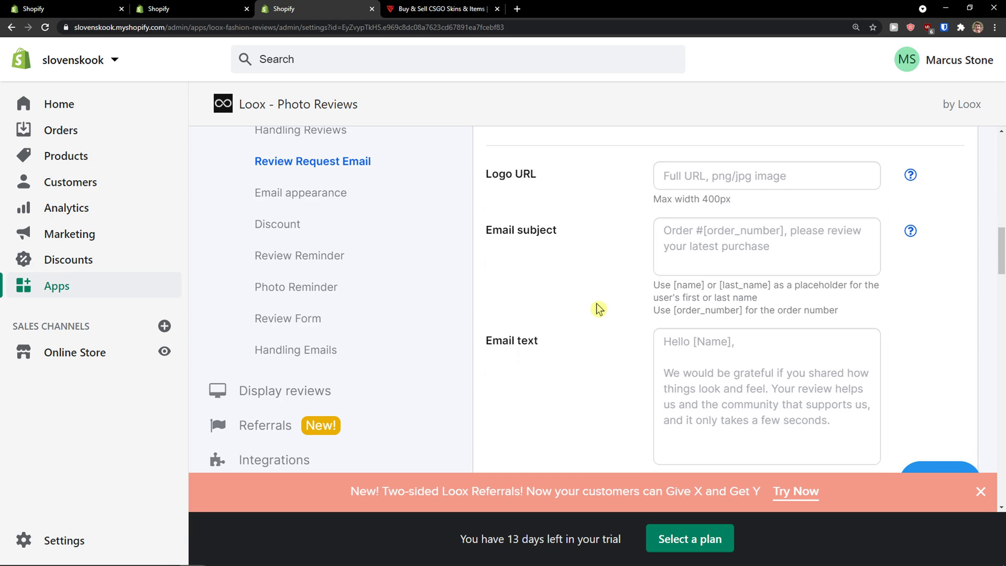
pyautogui.click(740, 336)
pyautogui.click(665, 218)
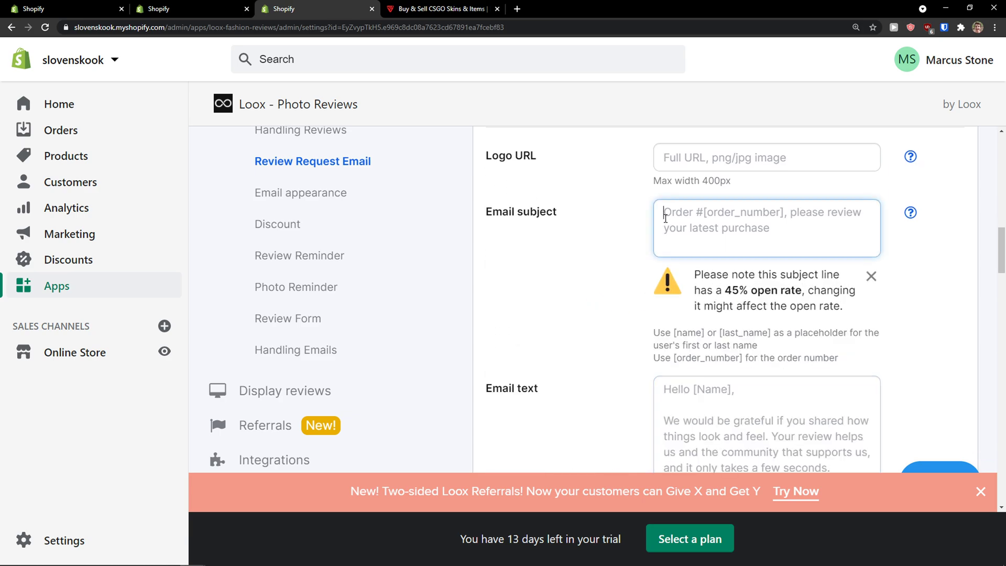
pyautogui.click(870, 276)
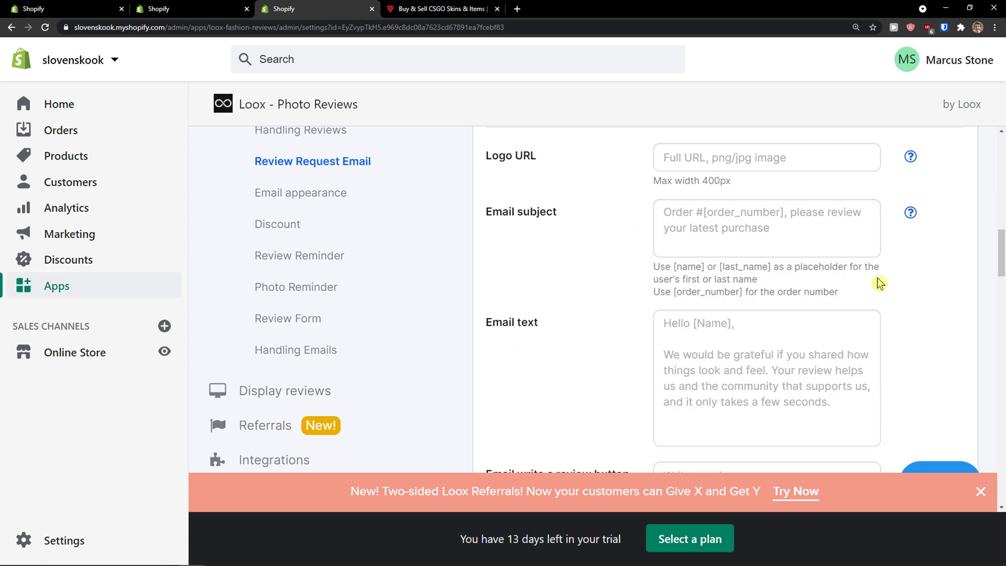
pyautogui.click(766, 242)
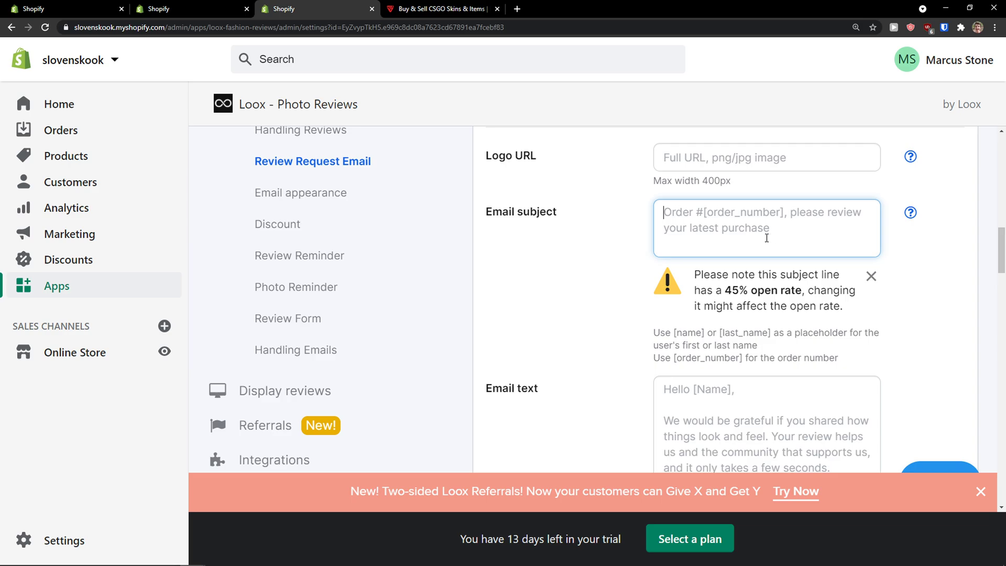
pyautogui.click(641, 255)
pyautogui.click(700, 245)
pyautogui.moveTo(703, 274); pyautogui.dragTo(772, 292)
pyautogui.click(749, 239)
pyautogui.click(602, 299)
pyautogui.click(636, 303)
# Step: Send a sample review request email to yourself
pyautogui.scroll(-1, 649, 293)
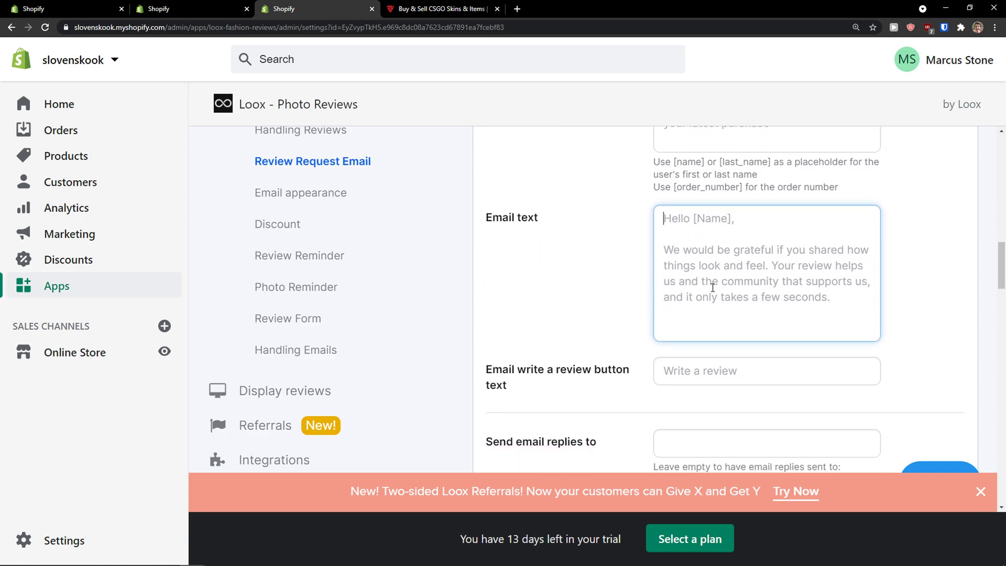
pyautogui.scroll(-1, 697, 286)
pyautogui.scroll(-1, 689, 281)
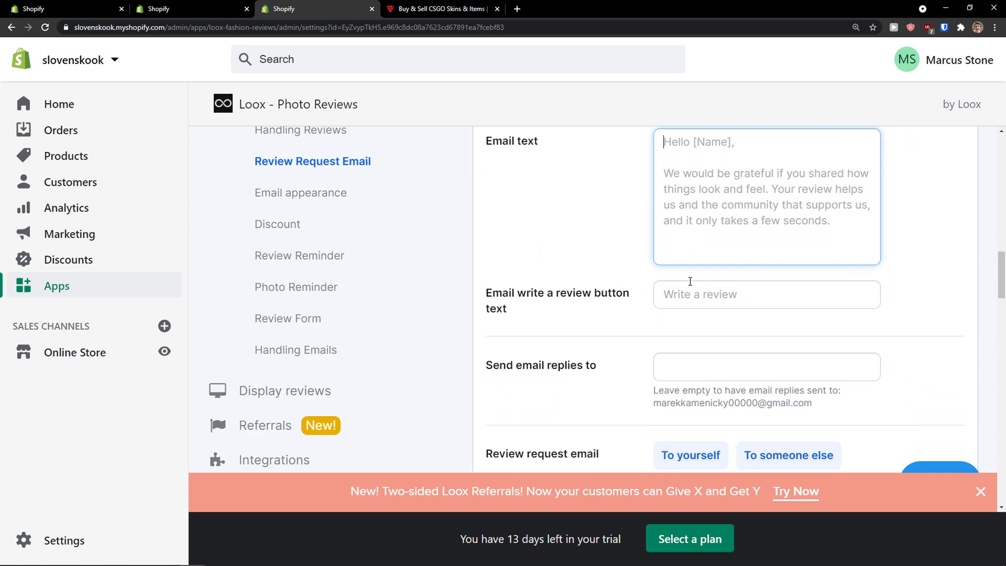
pyautogui.scroll(3, 685, 281)
pyautogui.scroll(-4, 678, 285)
pyautogui.scroll(-4, 678, 285)
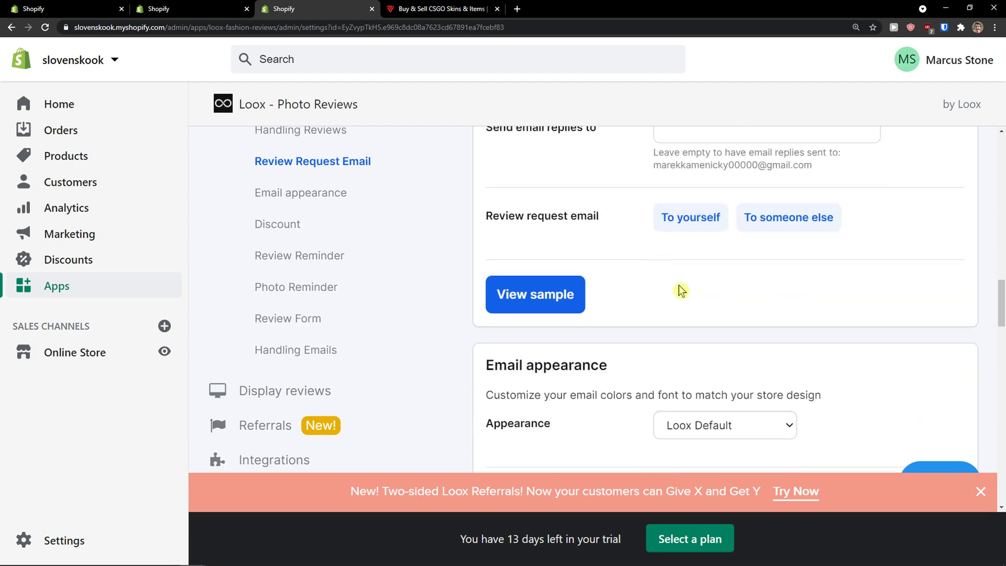
pyautogui.scroll(5, 677, 287)
pyautogui.scroll(2, 697, 279)
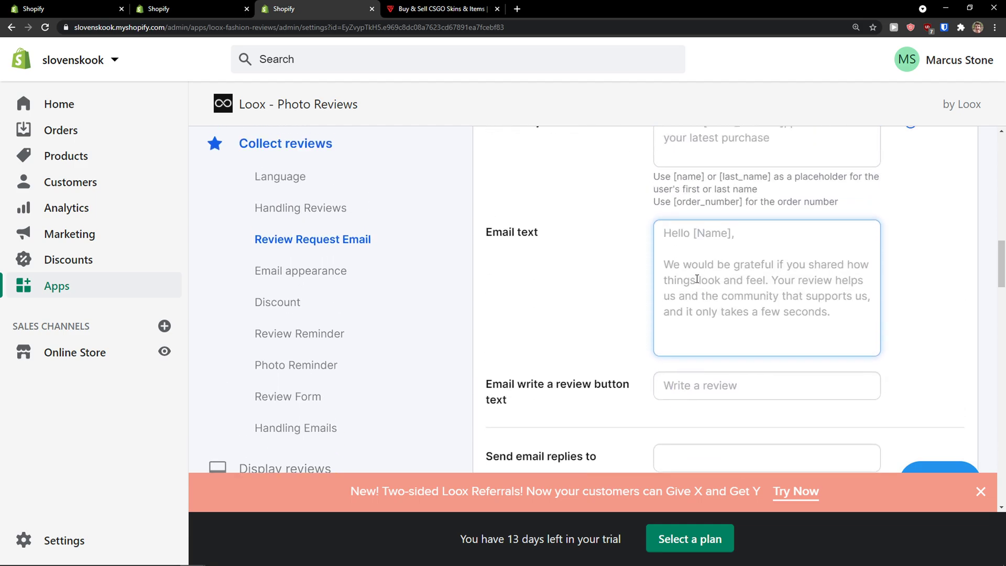
pyautogui.scroll(-4, 700, 274)
pyautogui.scroll(-1, 659, 274)
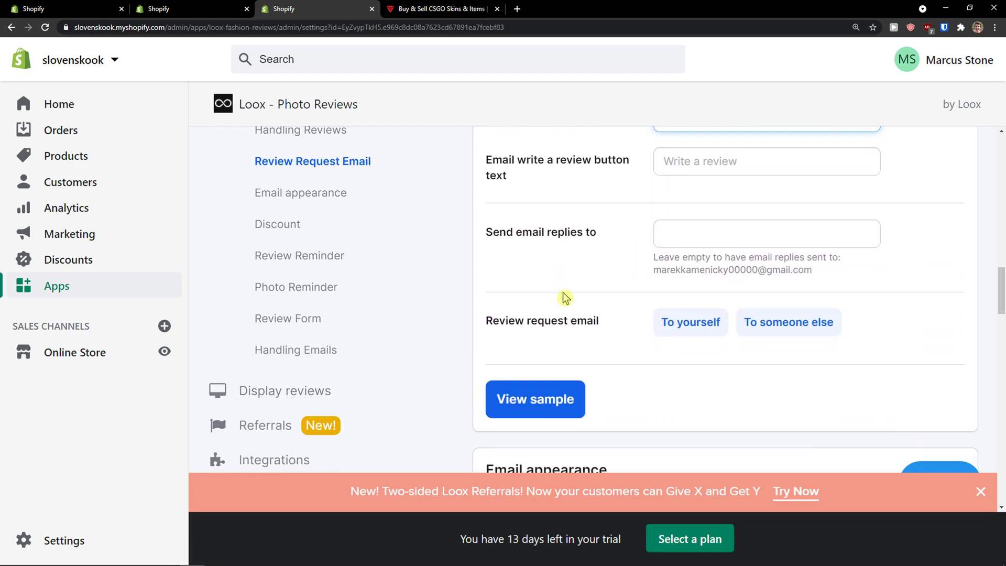
pyautogui.click(684, 329)
# Step: View the manual review request form for someone else, then go back to settings
pyautogui.scroll(-1, 671, 359)
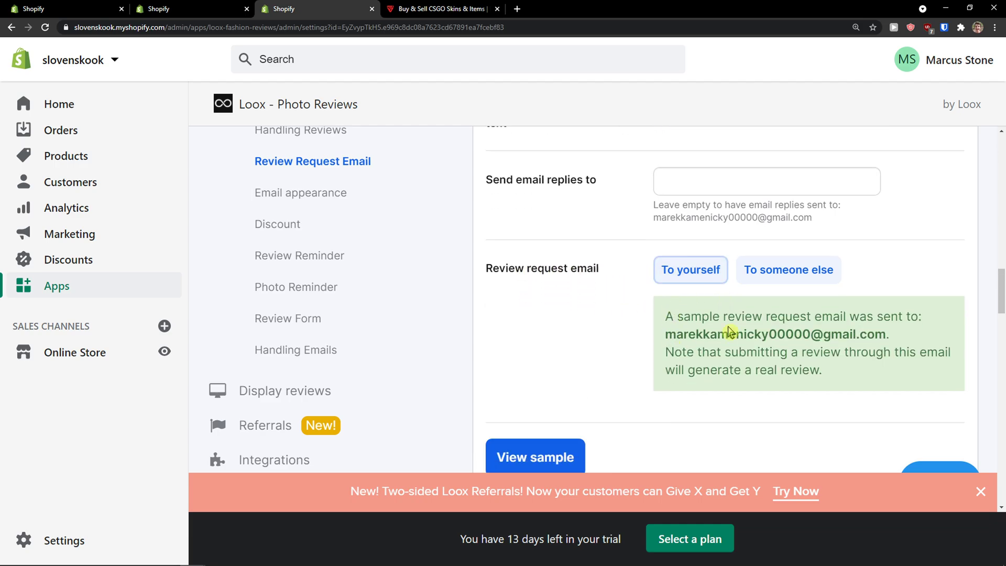
pyautogui.click(770, 268)
pyautogui.scroll(-2, 724, 296)
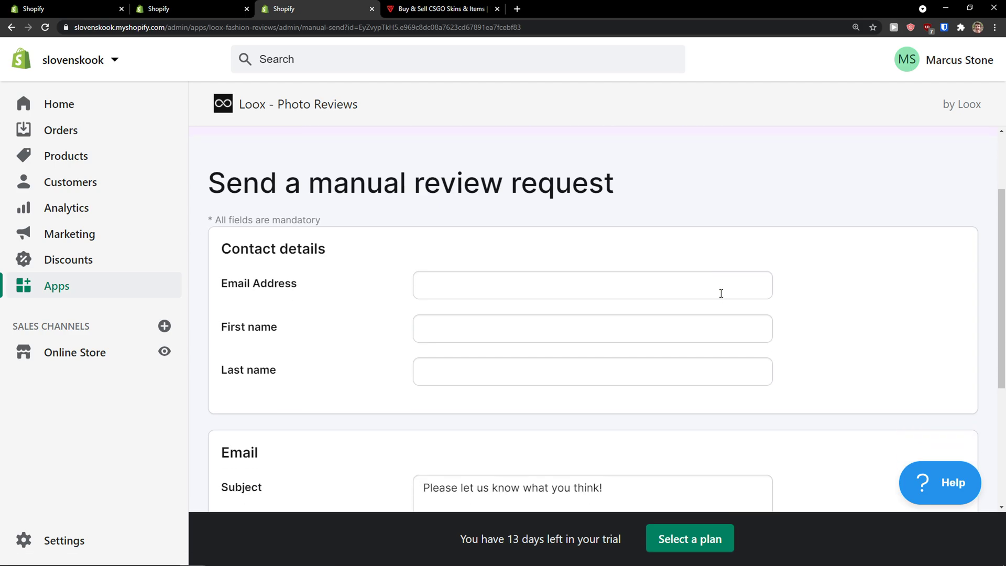
pyautogui.scroll(2, 714, 298)
pyautogui.scroll(-2, 705, 294)
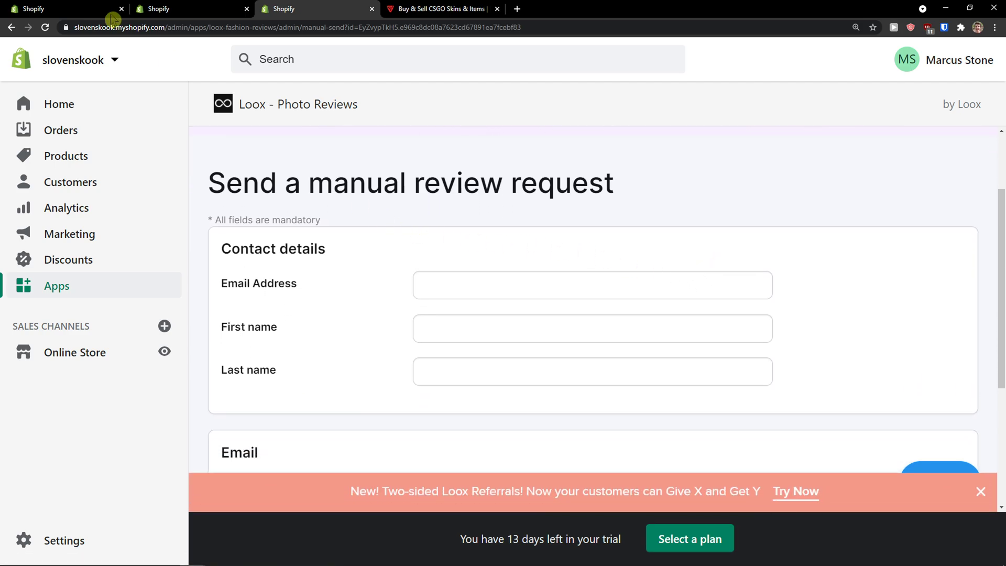
pyautogui.click(11, 27)
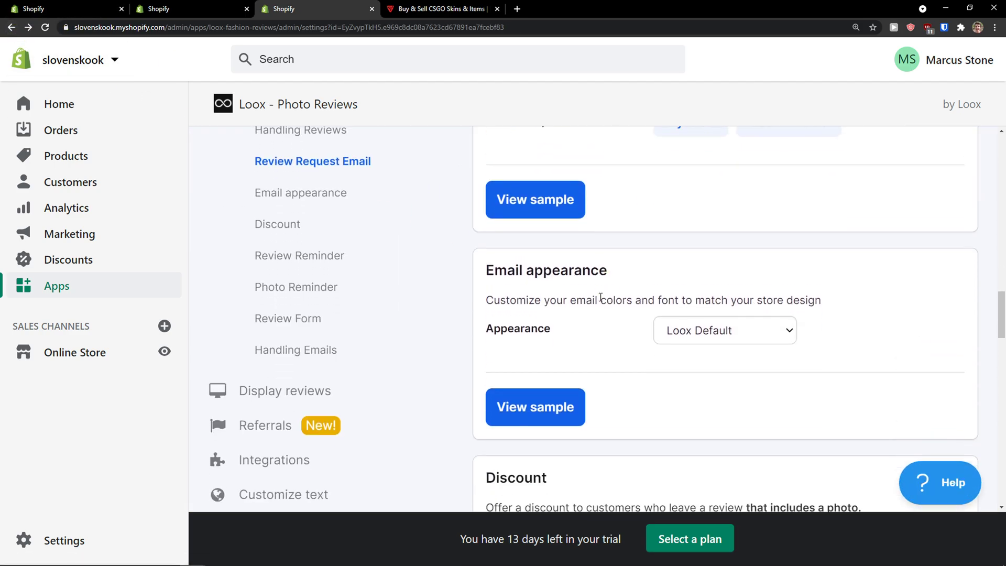
pyautogui.scroll(-1, 602, 300)
pyautogui.click(672, 274)
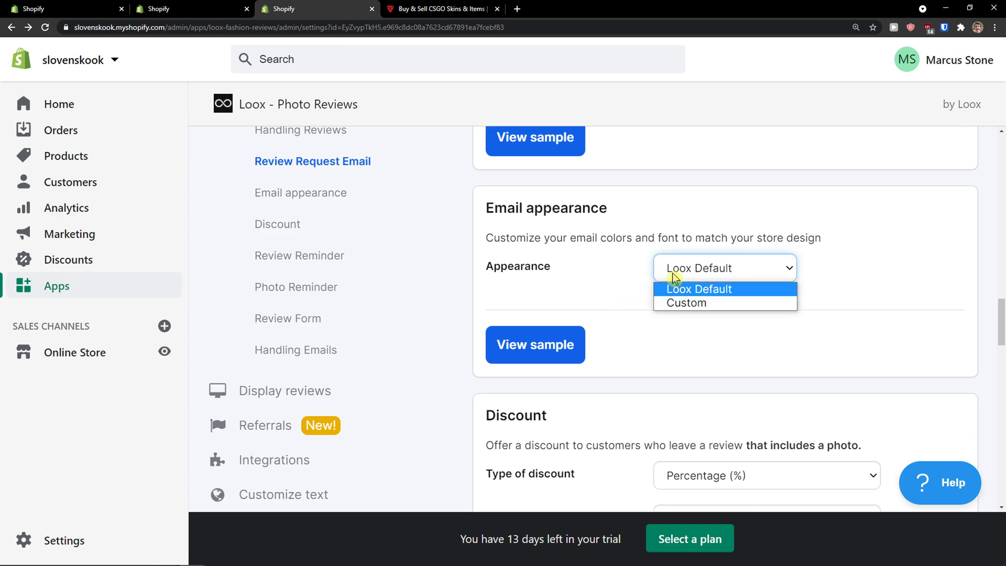
pyautogui.click(686, 303)
pyautogui.scroll(-1, 681, 283)
pyautogui.click(696, 221)
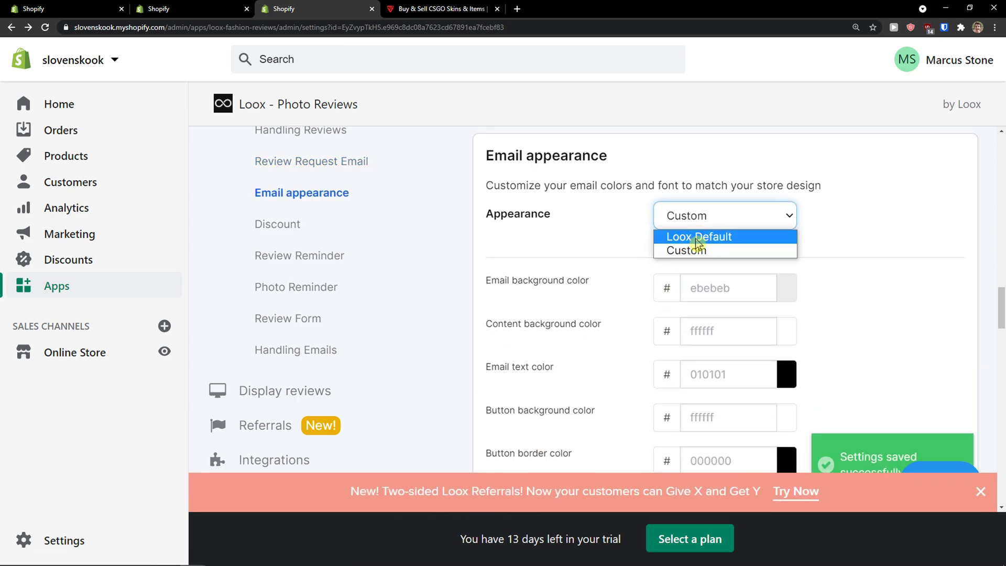
pyautogui.click(695, 242)
pyautogui.scroll(-2, 624, 279)
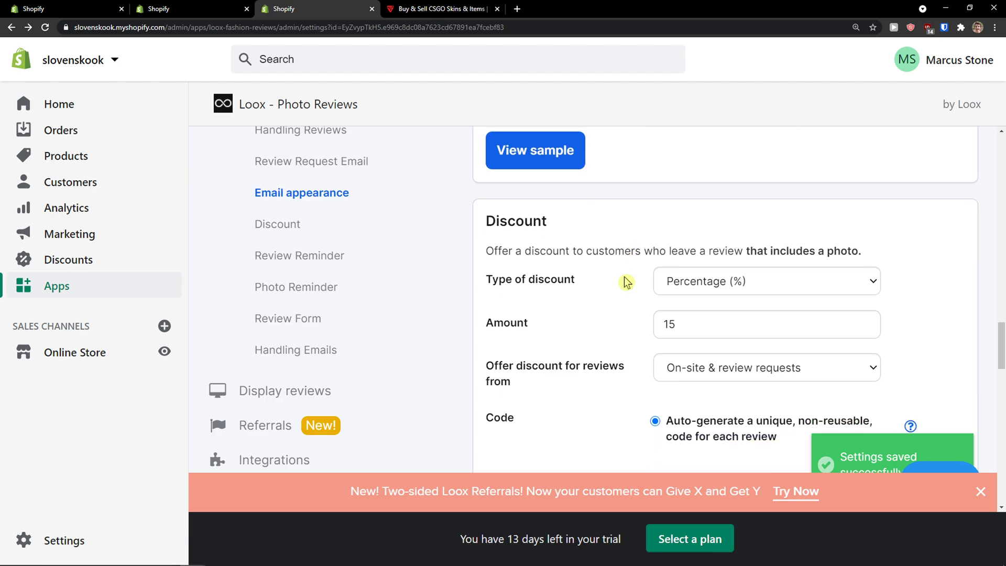
pyautogui.scroll(-3, 625, 281)
pyautogui.scroll(2, 625, 280)
pyautogui.scroll(-1, 625, 280)
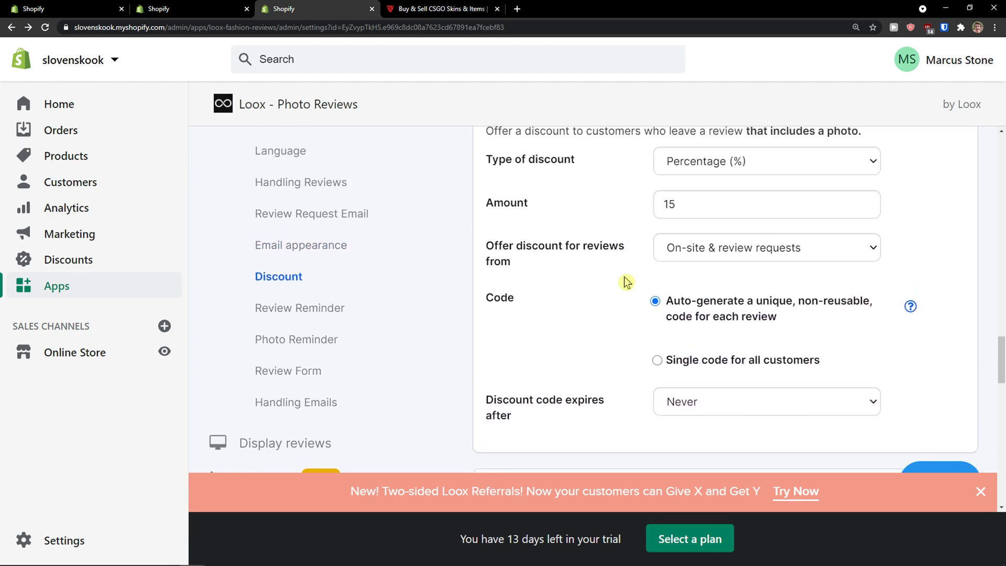
pyautogui.scroll(1, 624, 282)
pyautogui.scroll(-3, 624, 277)
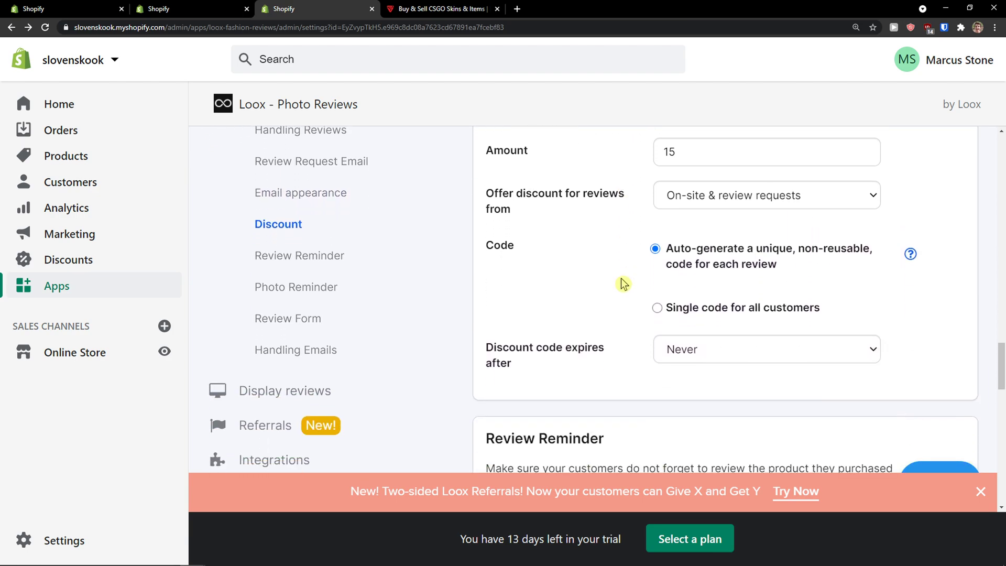
pyautogui.scroll(1, 624, 283)
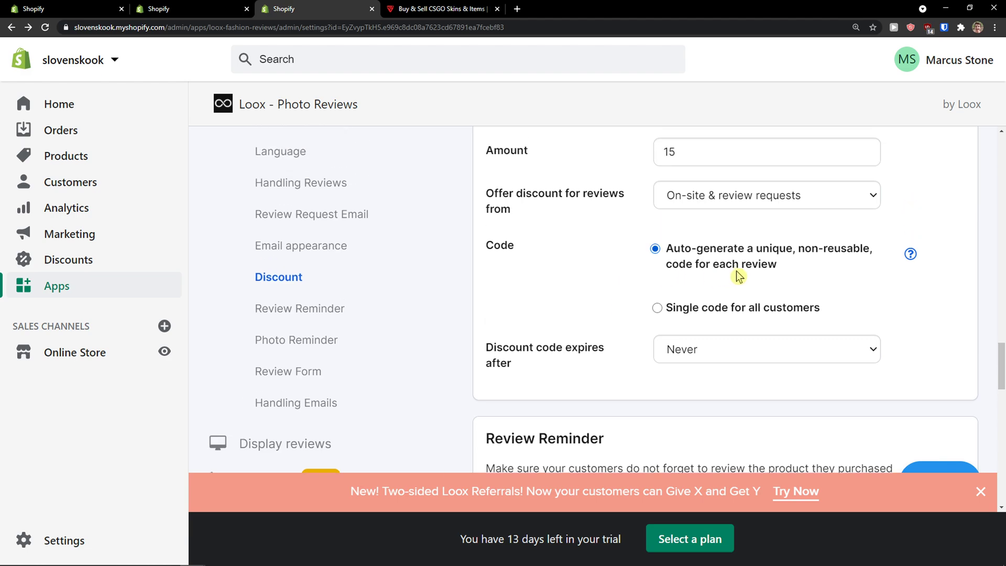
pyautogui.scroll(-3, 736, 278)
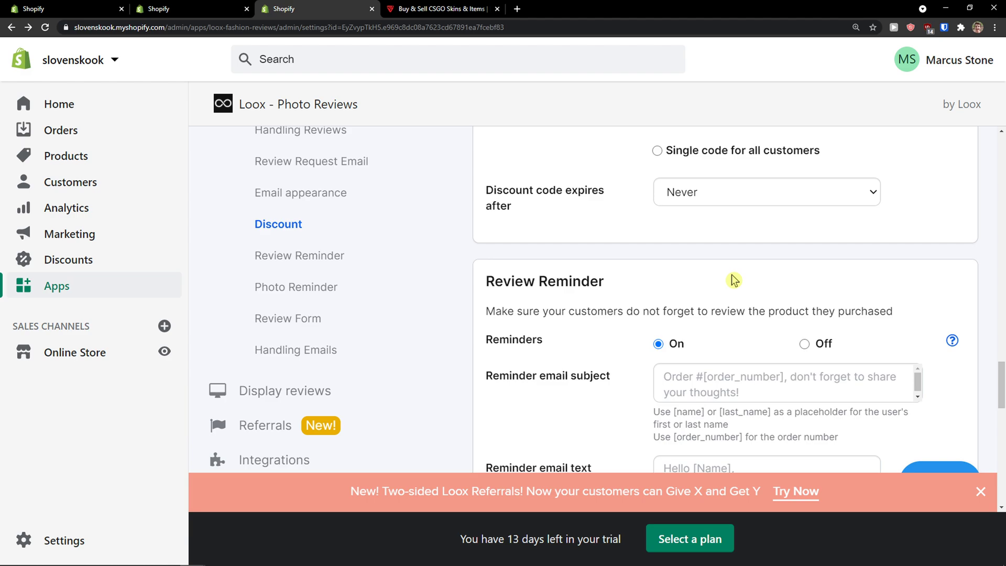
pyautogui.scroll(-1, 734, 281)
pyautogui.scroll(-1, 734, 280)
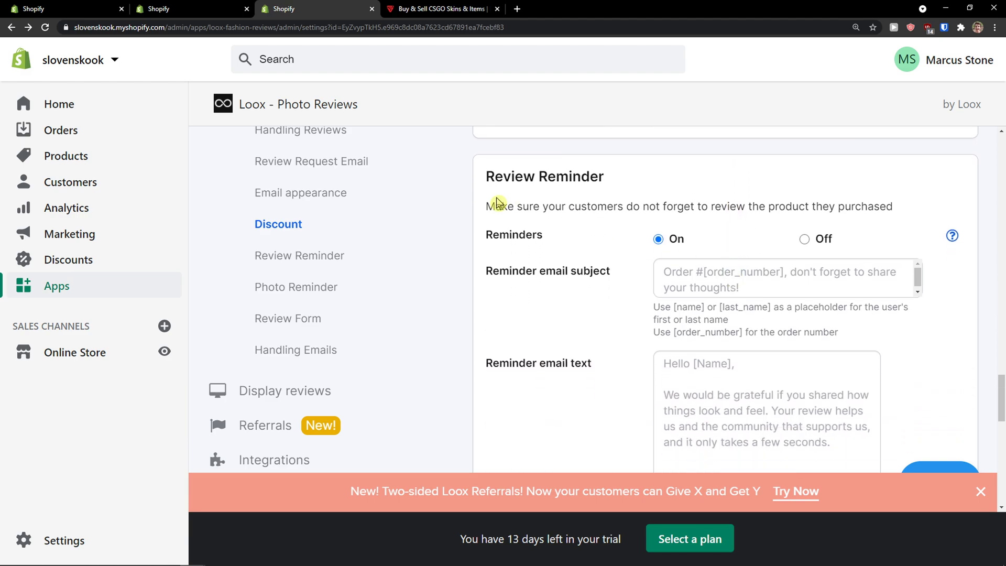
pyautogui.moveTo(496, 203); pyautogui.dragTo(882, 210)
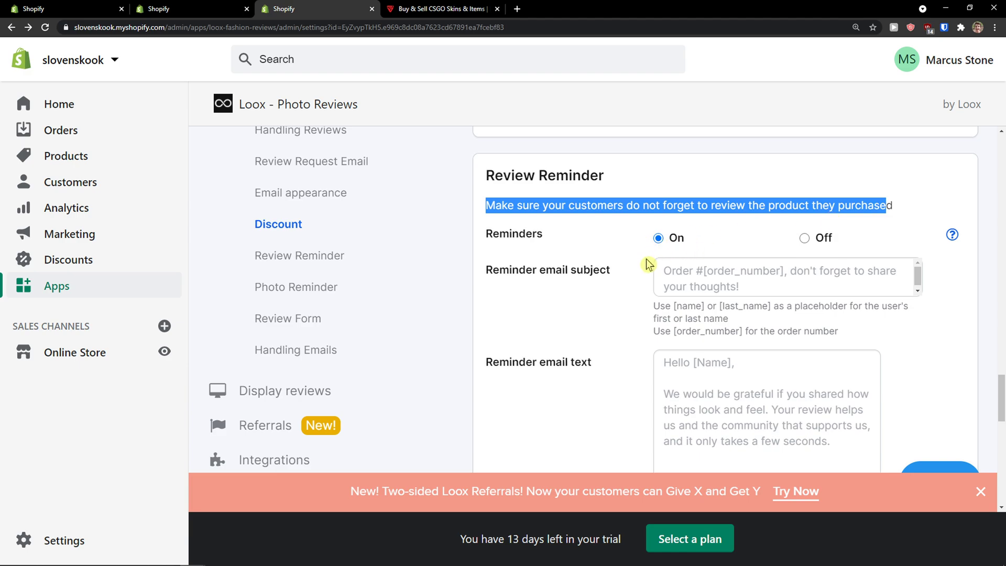
pyautogui.scroll(-2, 649, 262)
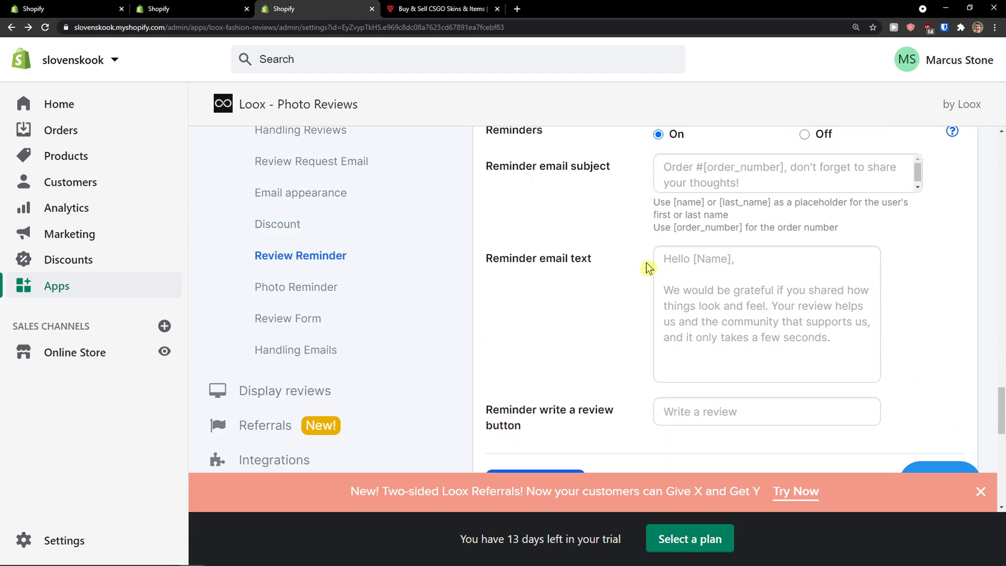
pyautogui.scroll(1, 618, 274)
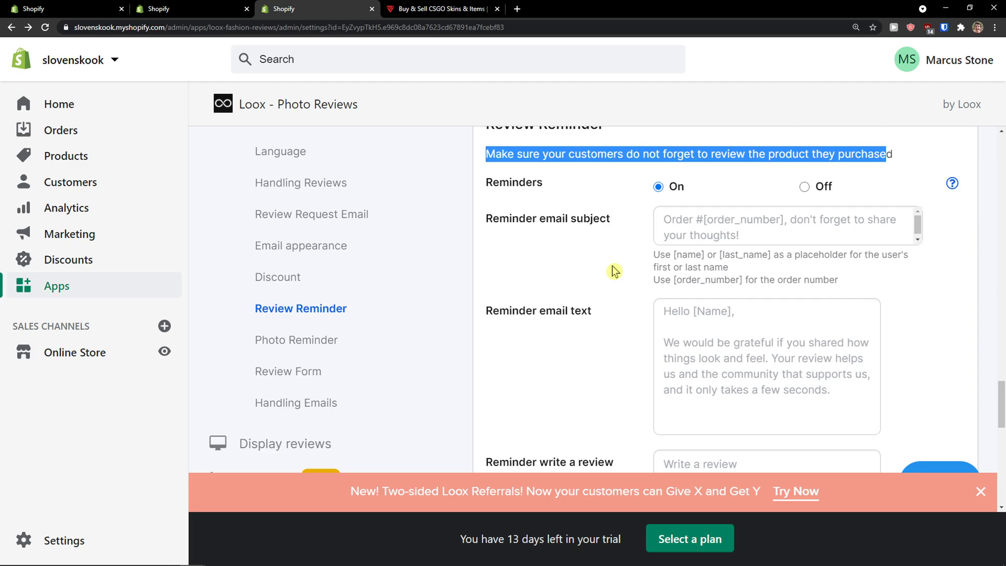
pyautogui.scroll(-1, 614, 271)
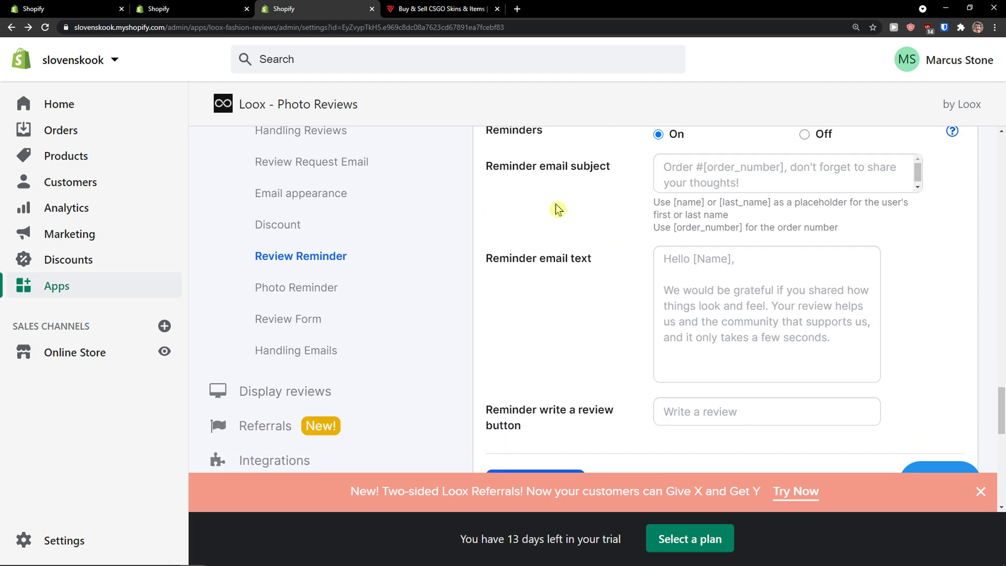
pyautogui.click(517, 8)
pyautogui.moveTo(544, 9); pyautogui.dragTo(307, 268)
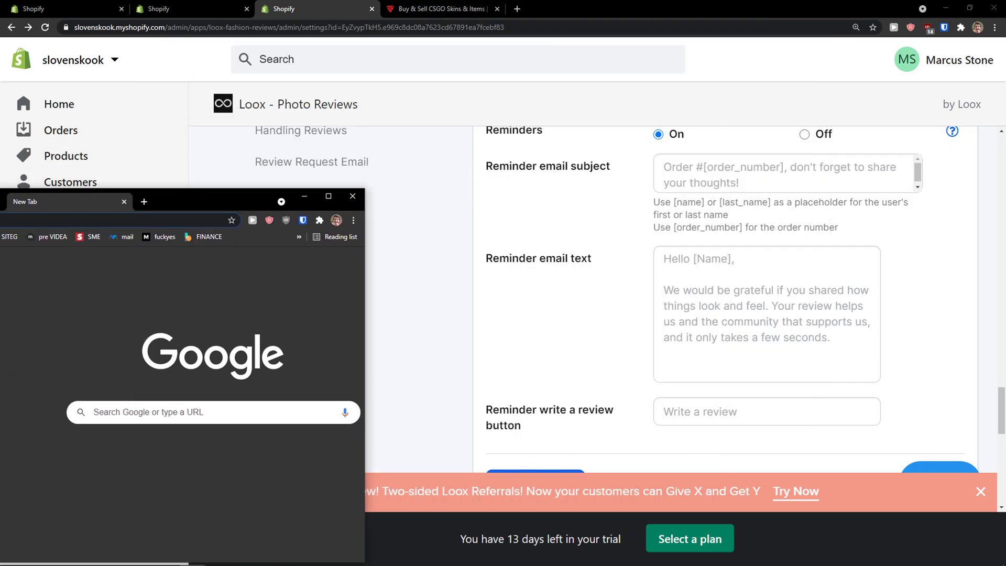
pyautogui.scroll(-4, 650, 354)
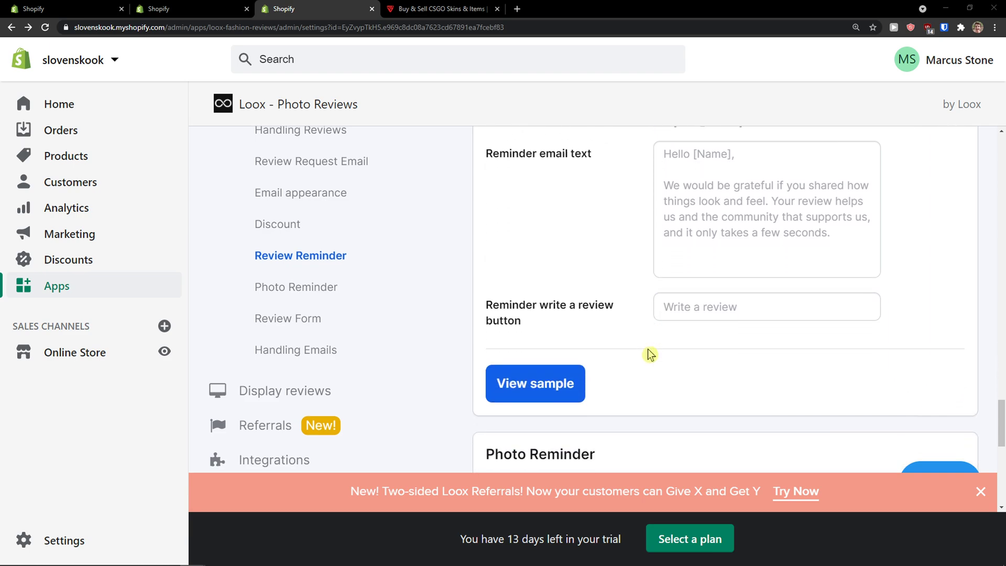
pyautogui.scroll(-2, 649, 355)
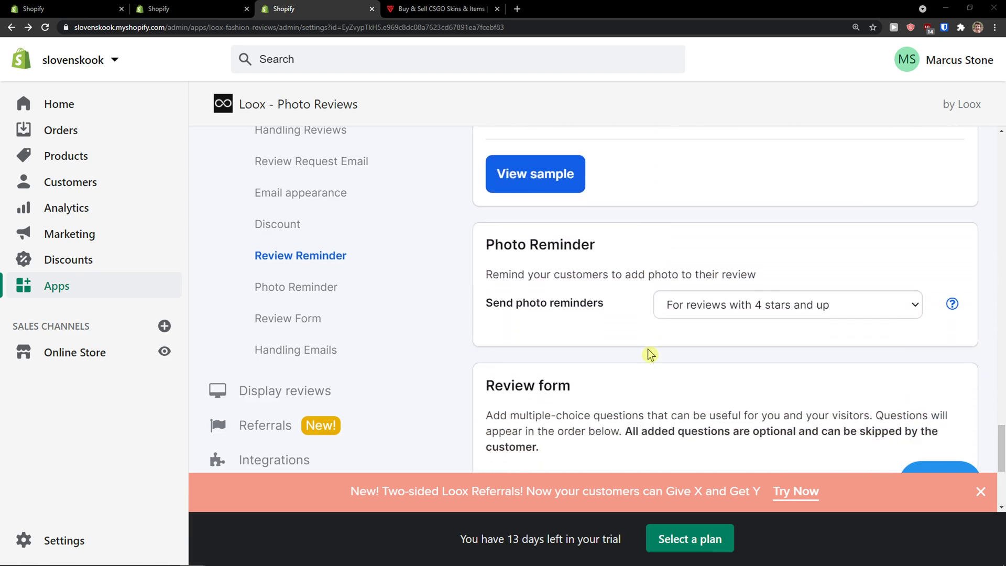
pyautogui.click(719, 310)
pyautogui.click(607, 324)
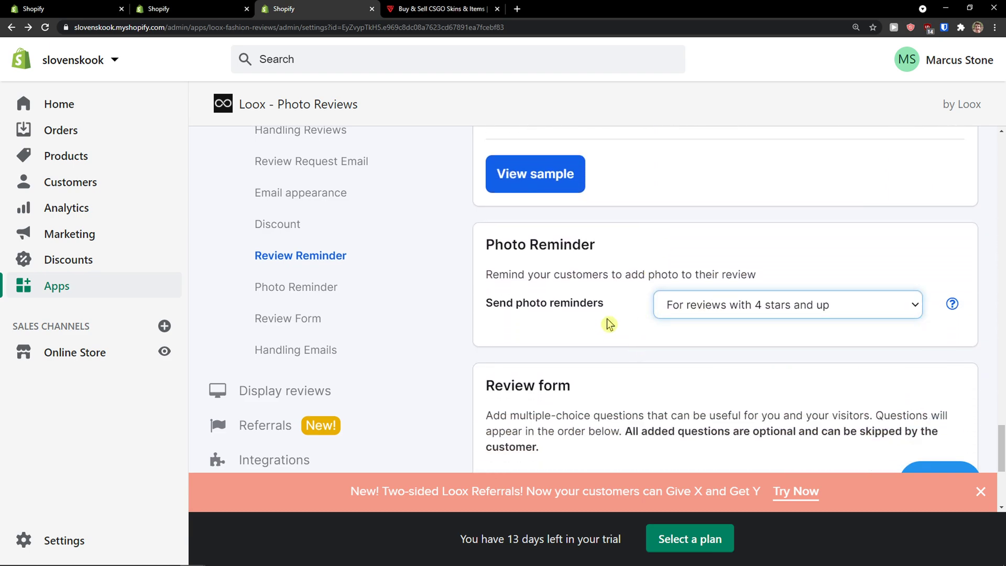
pyautogui.scroll(-3, 623, 320)
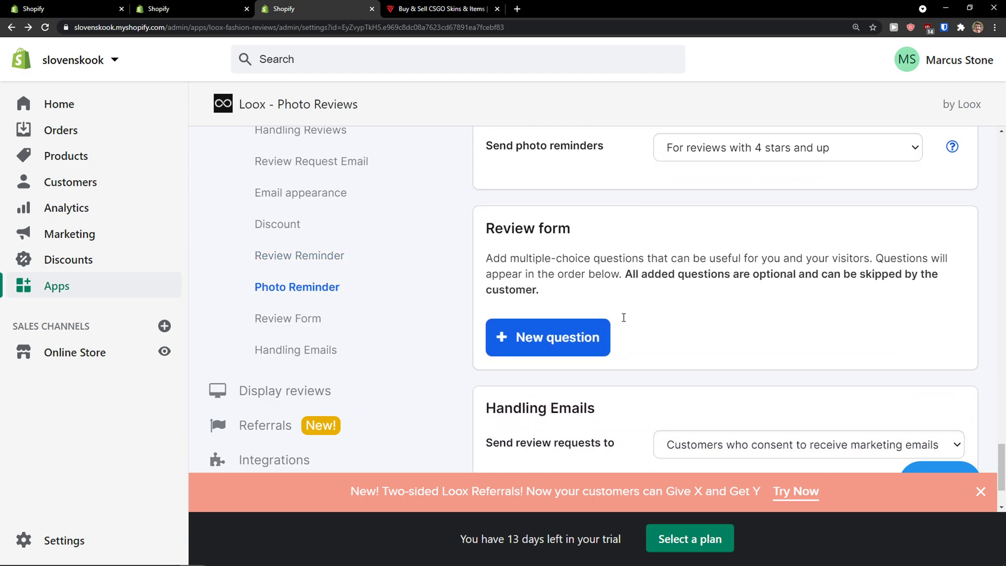
pyautogui.scroll(-1, 623, 318)
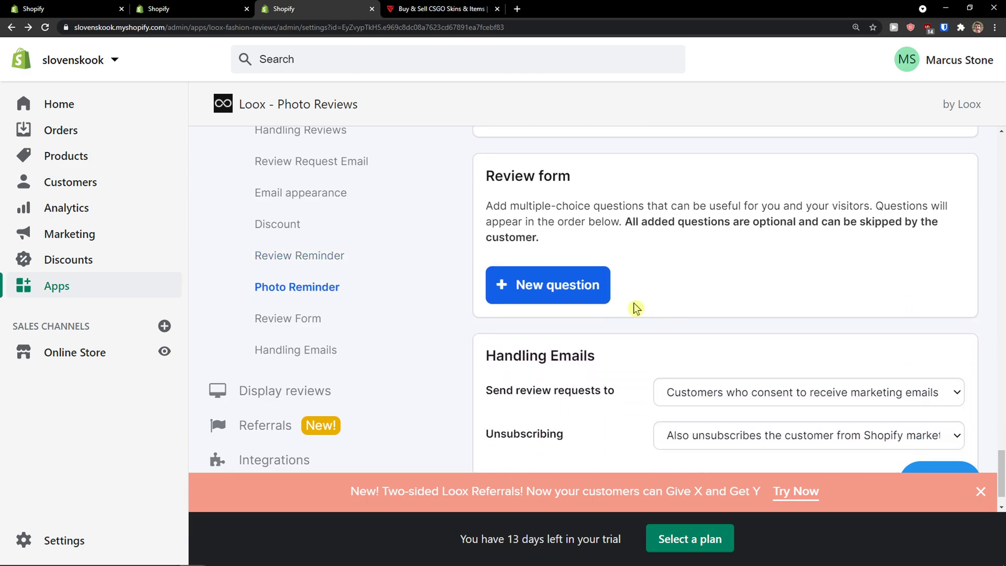
pyautogui.moveTo(535, 205); pyautogui.dragTo(634, 222)
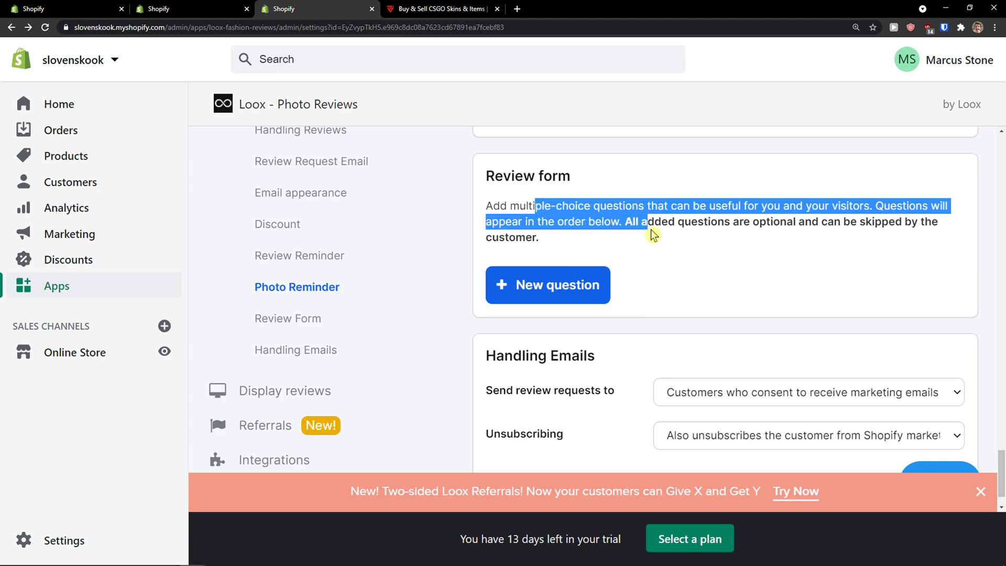
pyautogui.moveTo(651, 229); pyautogui.dragTo(651, 231)
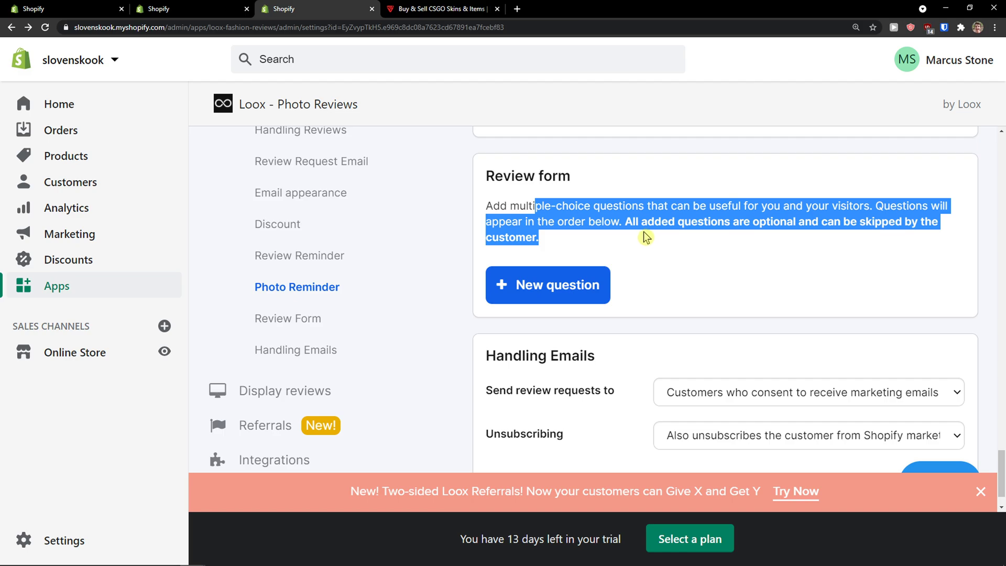
pyautogui.click(661, 245)
pyautogui.scroll(-1, 662, 245)
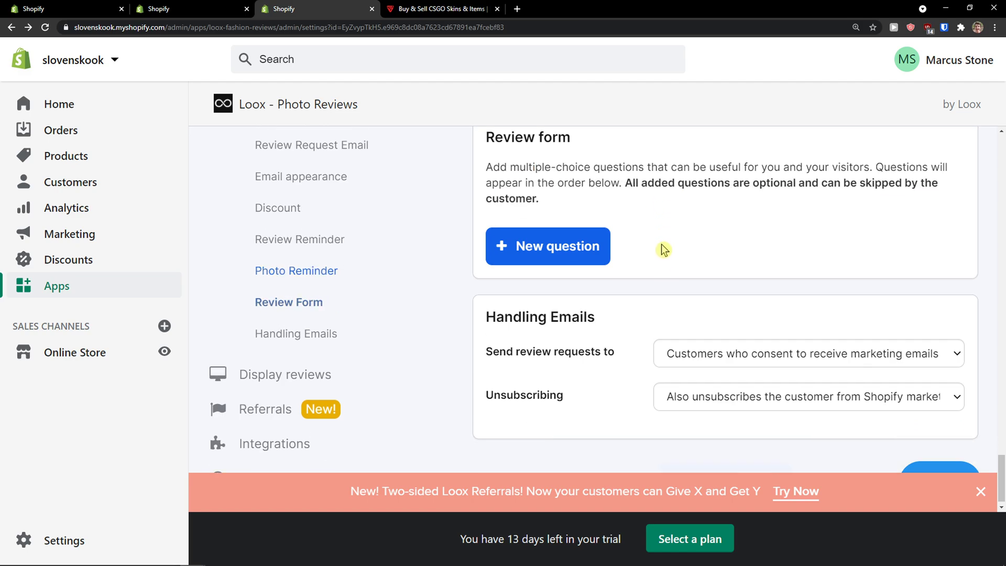
pyautogui.click(586, 242)
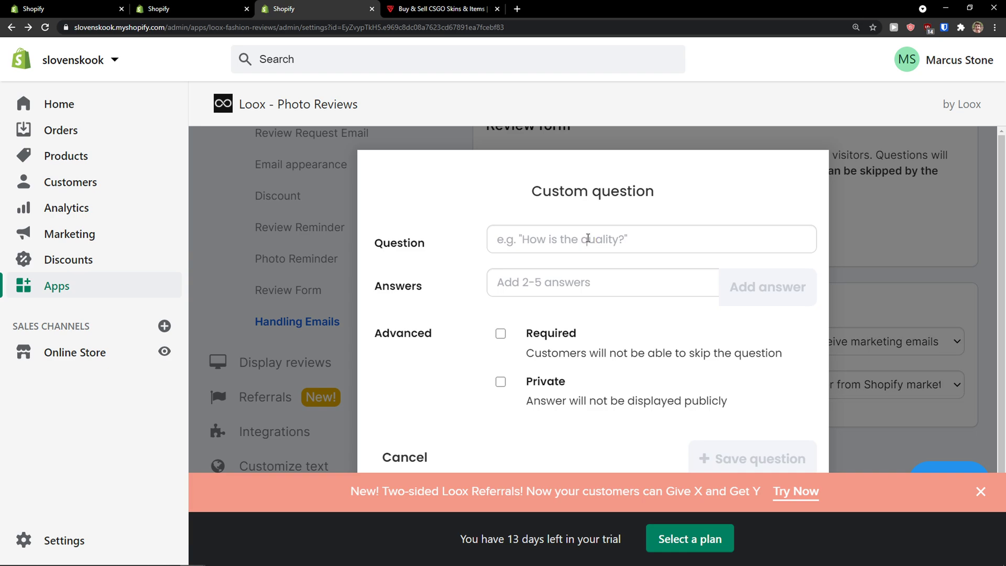
pyautogui.click(601, 240)
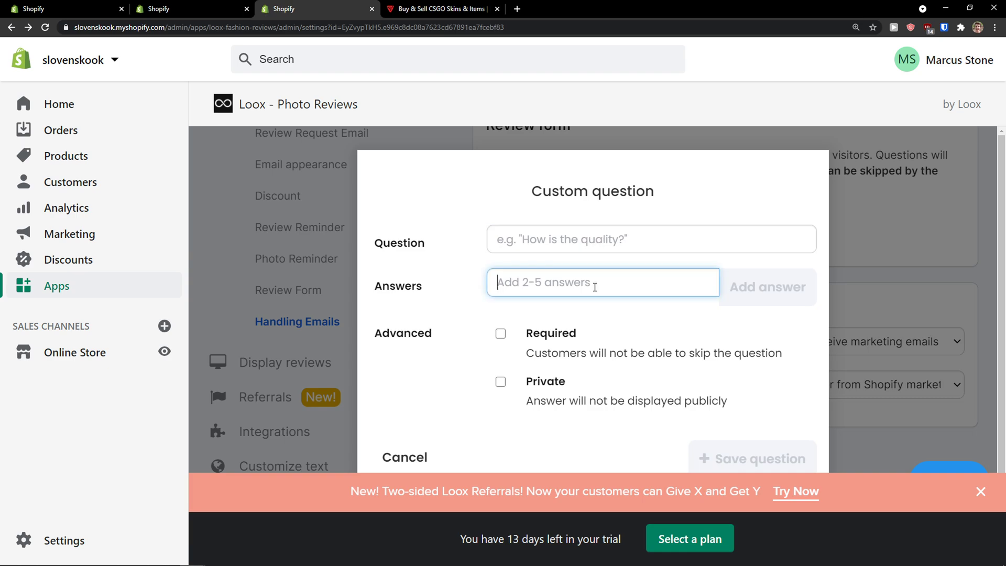
pyautogui.click(872, 313)
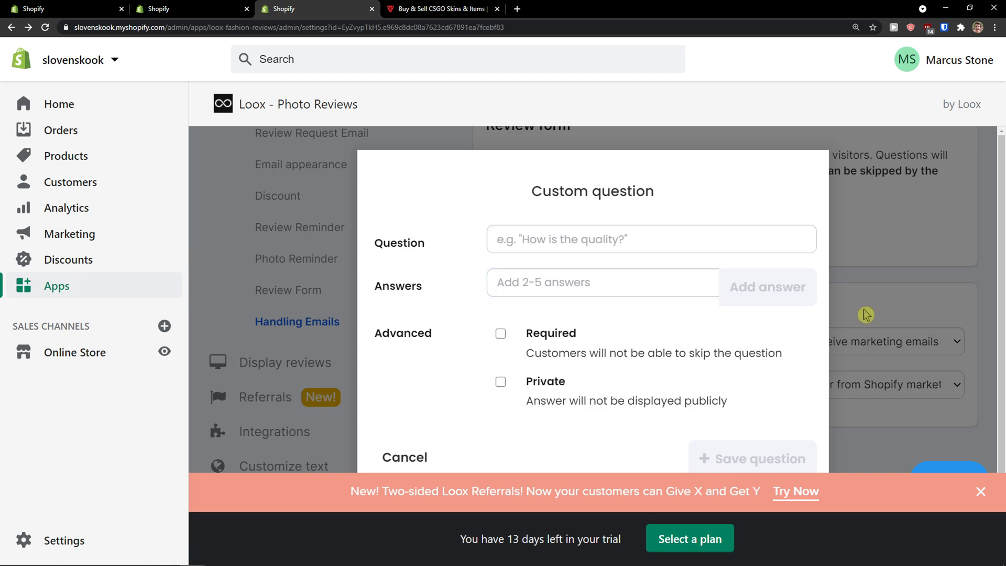
pyautogui.click(423, 452)
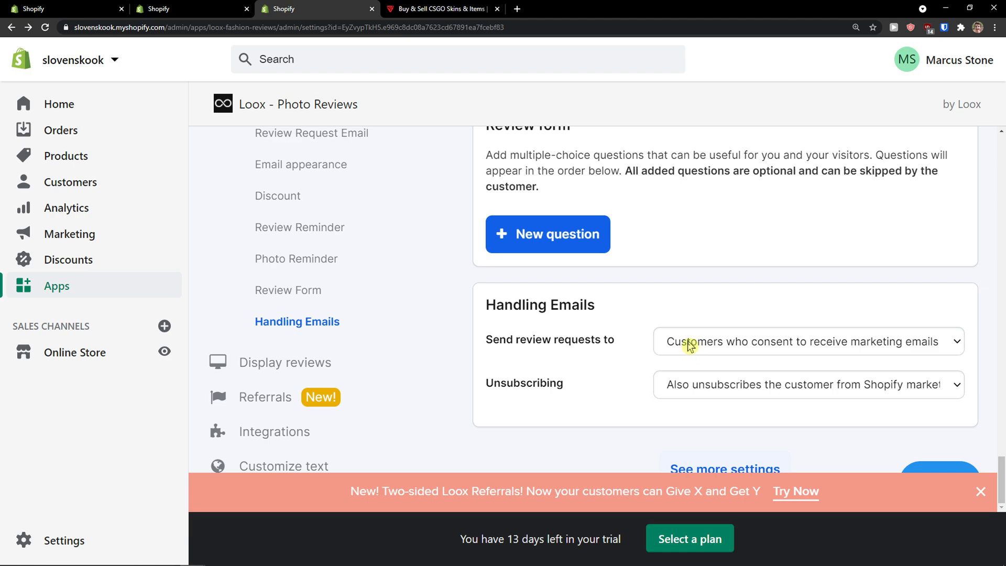
pyautogui.click(675, 394)
pyautogui.click(676, 392)
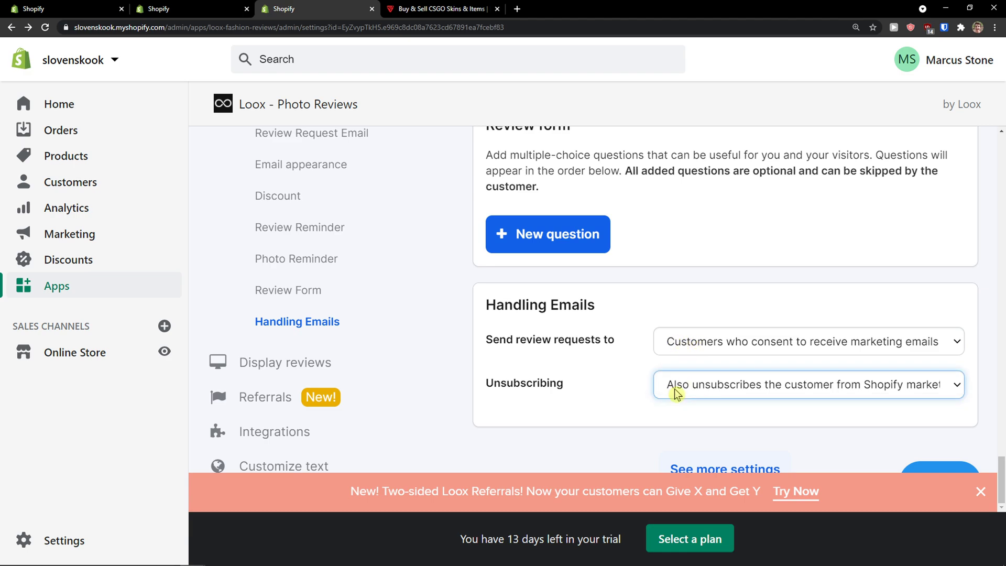
# Step: Look through the Loox Display reviews settings
pyautogui.click(304, 362)
pyautogui.scroll(-4, 447, 365)
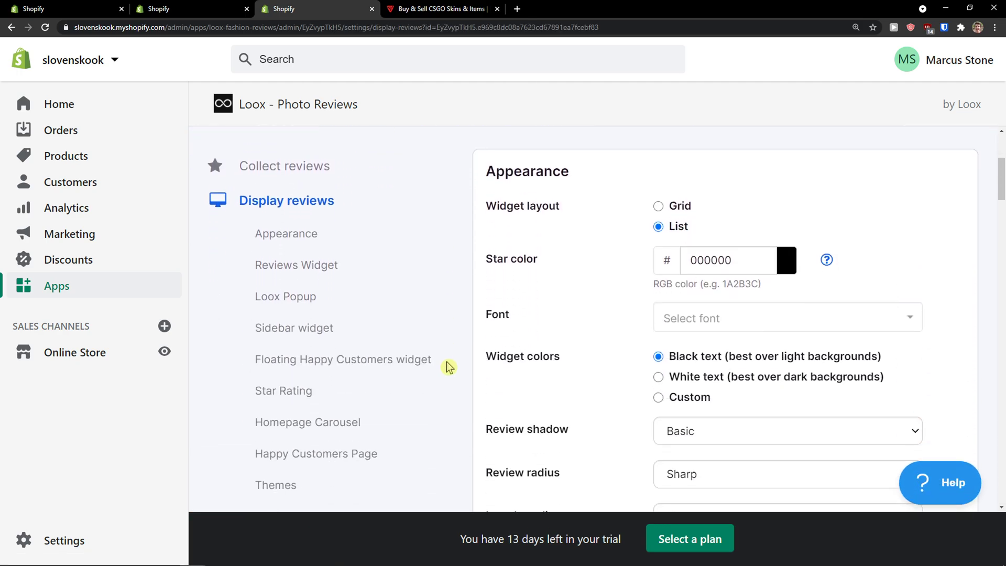
pyautogui.scroll(-4, 449, 364)
pyautogui.scroll(4, 476, 368)
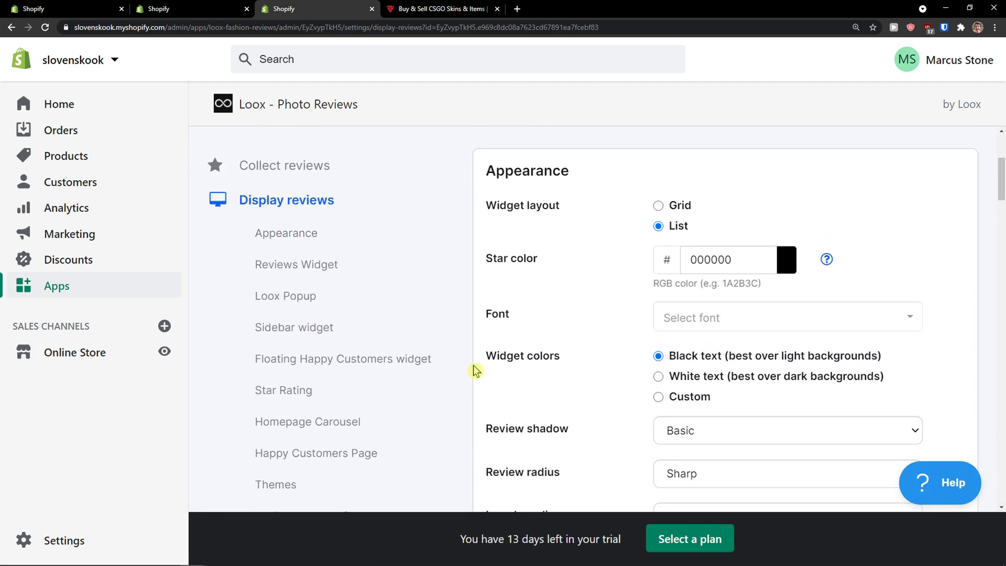
pyautogui.scroll(-5, 475, 370)
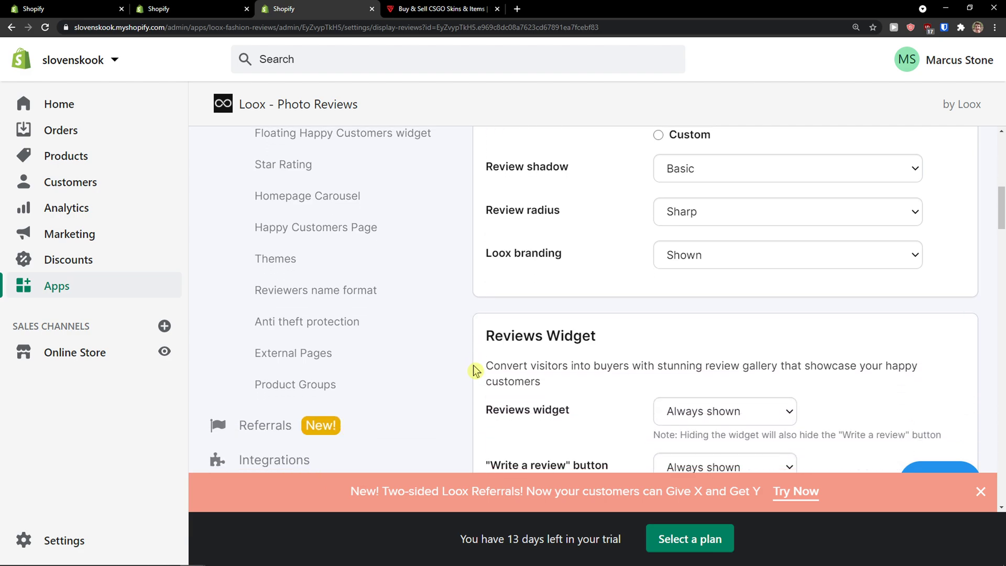
pyautogui.scroll(-7, 476, 370)
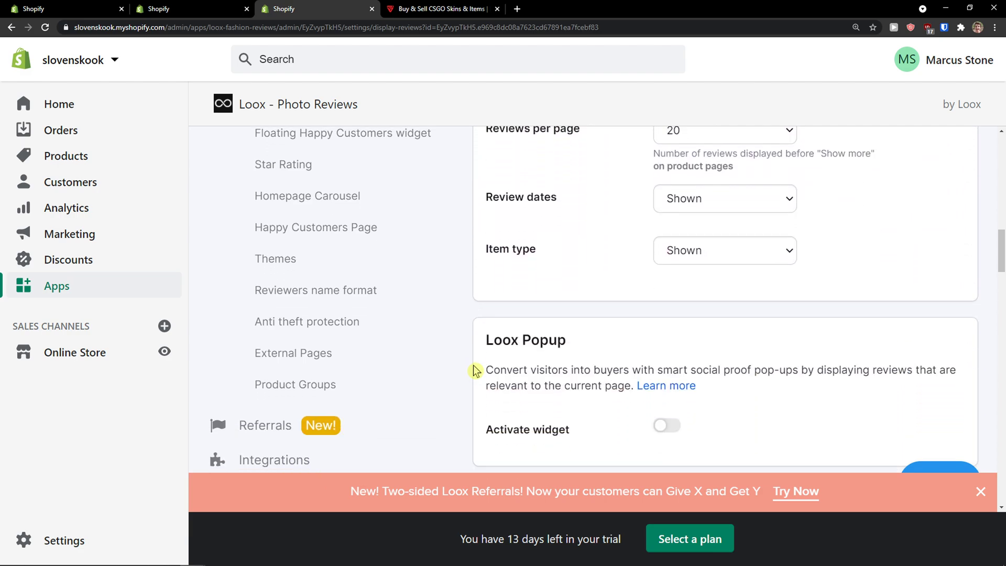
pyautogui.scroll(-3, 475, 370)
pyautogui.scroll(-3, 475, 370)
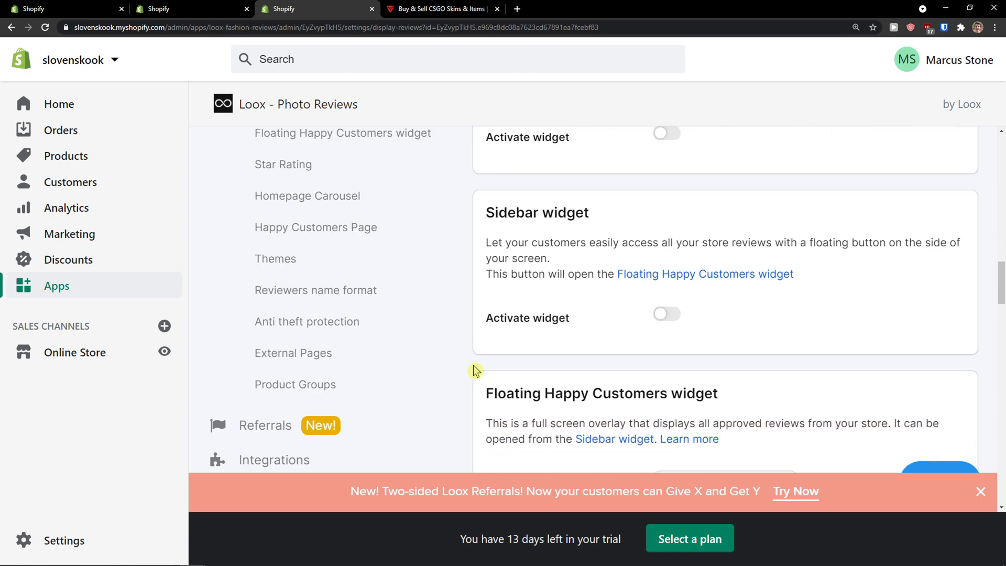
pyautogui.scroll(-6, 476, 370)
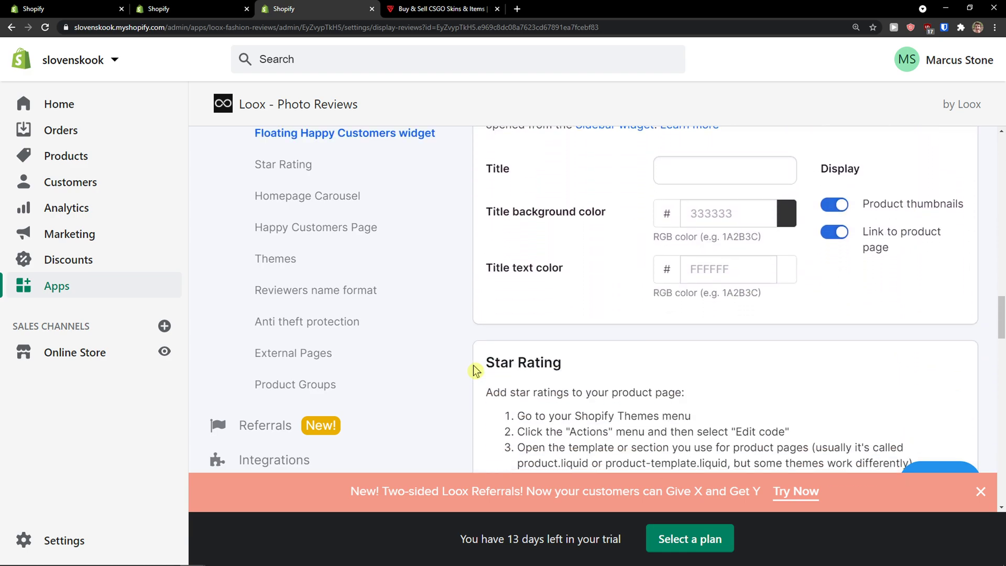
pyautogui.scroll(-7, 476, 371)
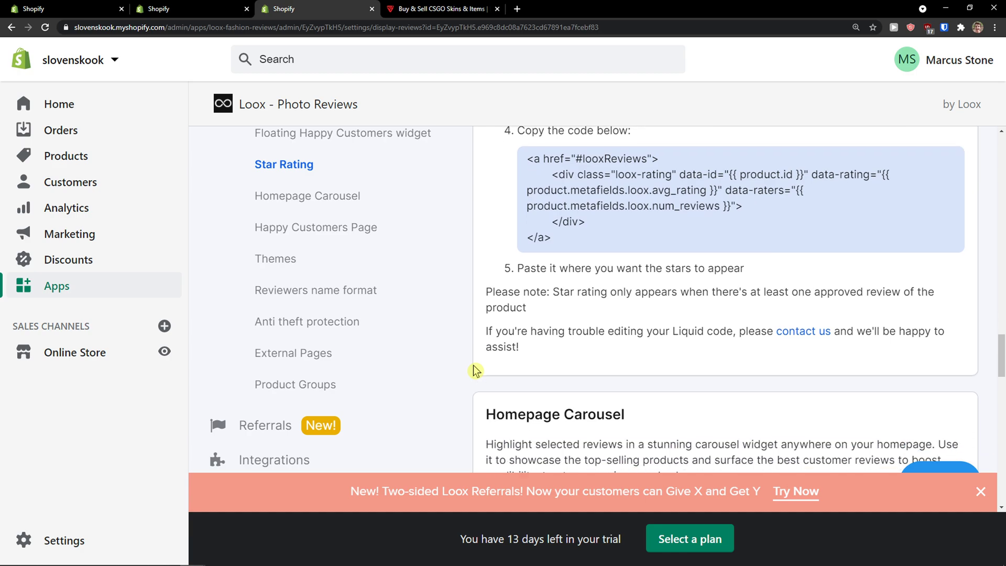
pyautogui.scroll(-5, 475, 370)
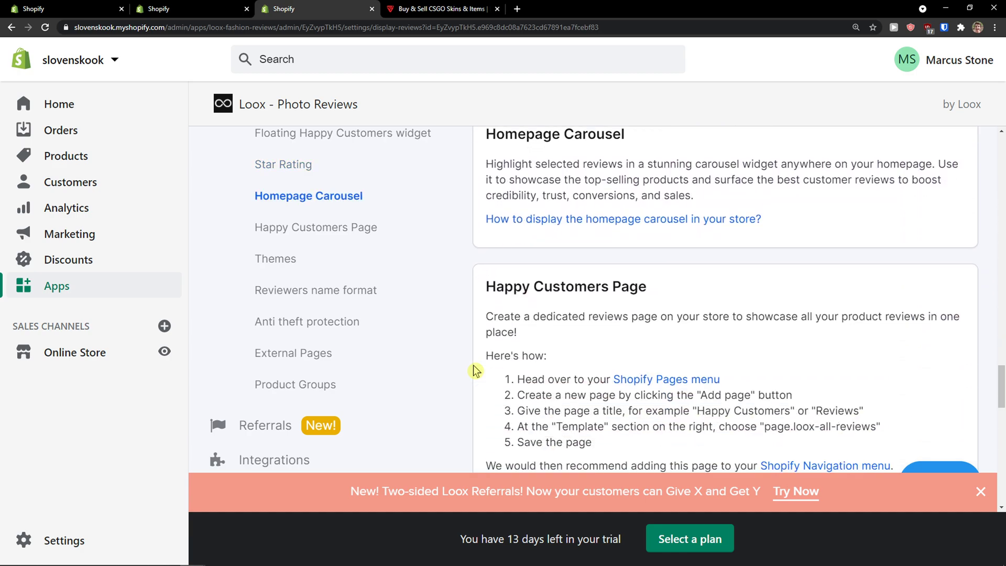
pyautogui.scroll(-1, 476, 371)
pyautogui.scroll(3, 476, 371)
pyautogui.scroll(-1, 476, 370)
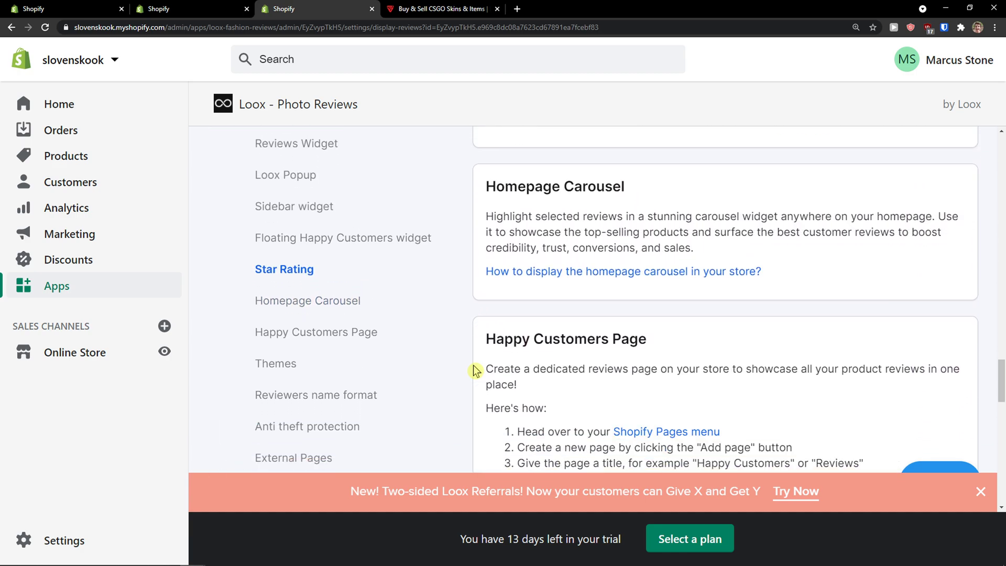
pyautogui.scroll(-4, 476, 370)
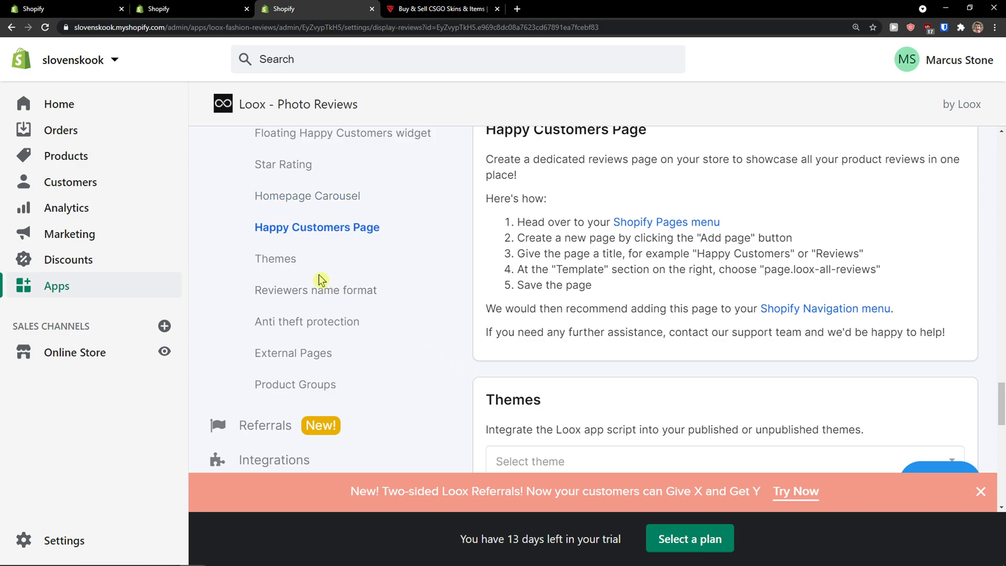
# Step: Integrate the Loox script into the Debut (Current theme) theme
pyautogui.click(288, 265)
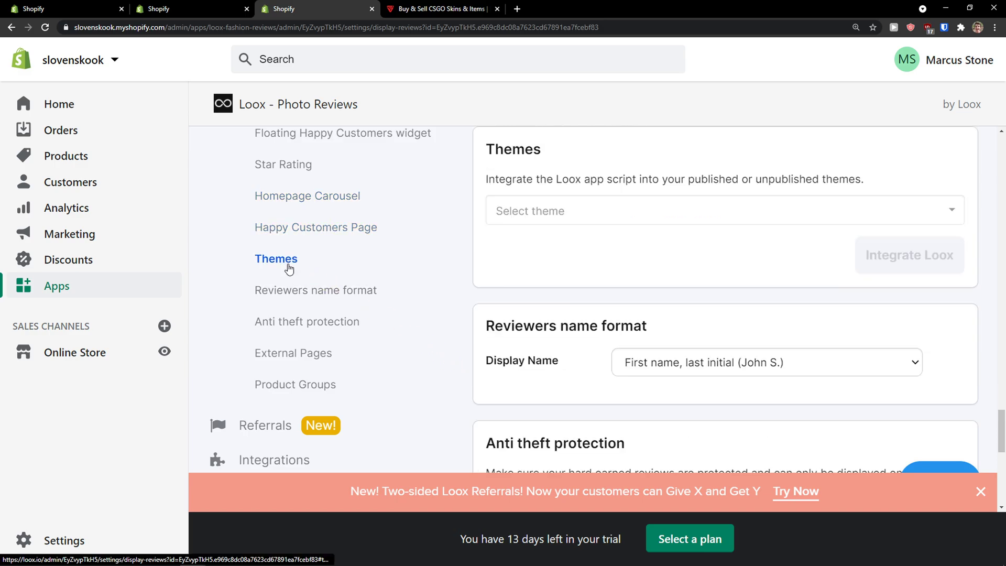
pyautogui.click(618, 212)
pyautogui.click(547, 272)
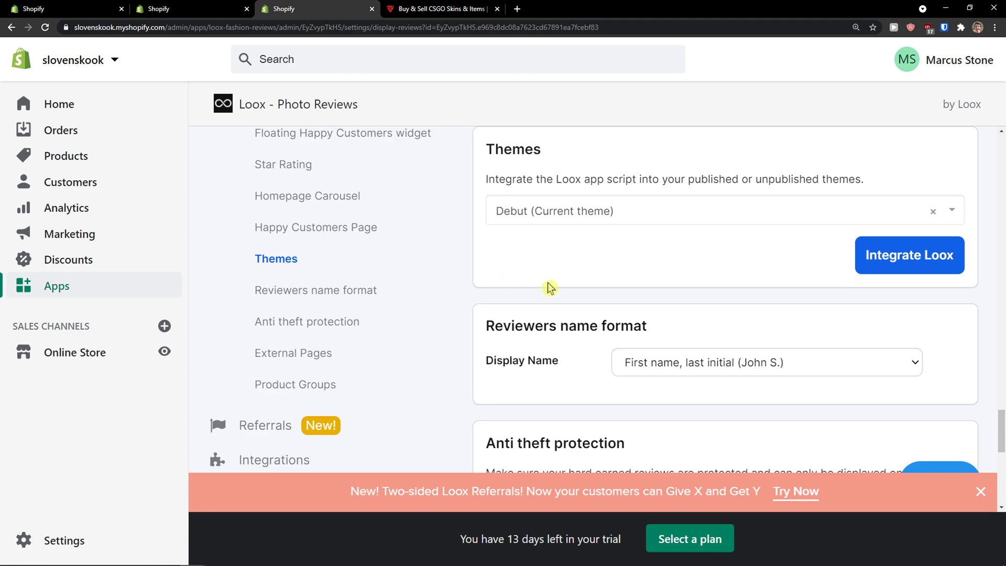
pyautogui.scroll(1, 565, 280)
pyautogui.scroll(-1, 566, 280)
pyautogui.click(878, 259)
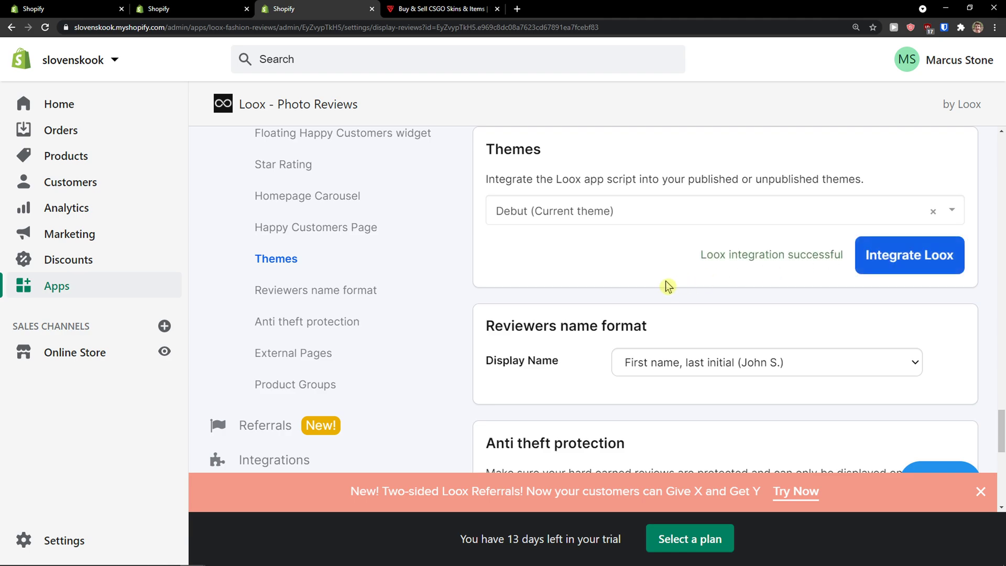
# Step: Dismiss the pink two-sided referrals promo banner
pyautogui.scroll(-1, 667, 286)
pyautogui.scroll(-5, 655, 288)
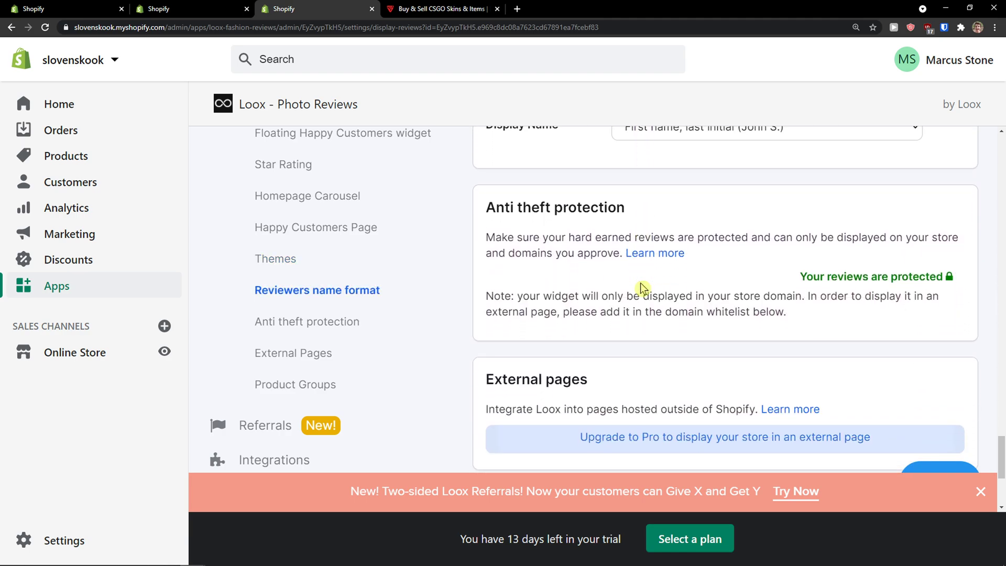
pyautogui.scroll(-3, 643, 288)
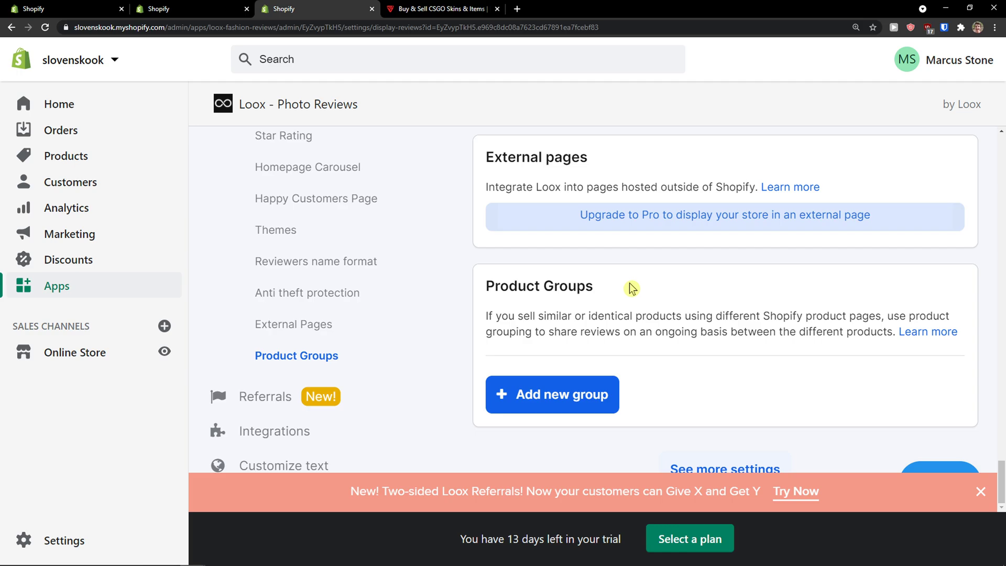
pyautogui.click(980, 491)
# Step: Go to Loox Referrals settings and review the Post-review widget description
pyautogui.click(274, 397)
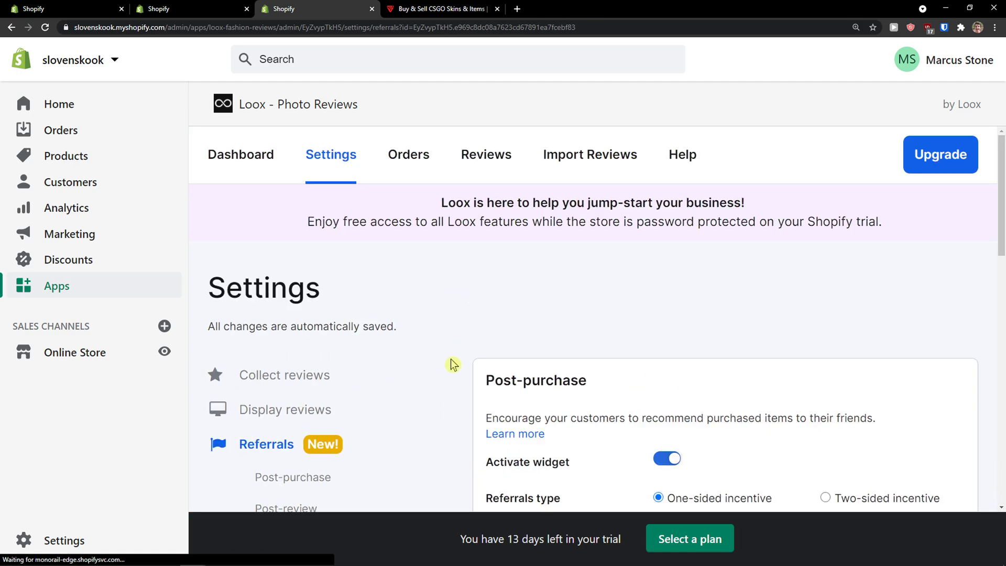
pyautogui.scroll(-4, 474, 361)
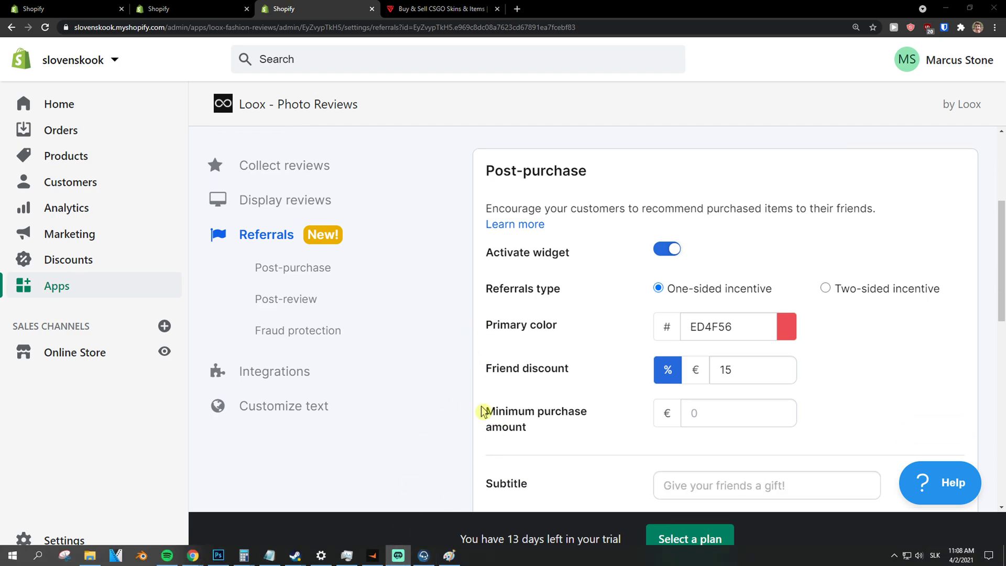
pyautogui.scroll(-3, 457, 402)
pyautogui.scroll(2, 457, 402)
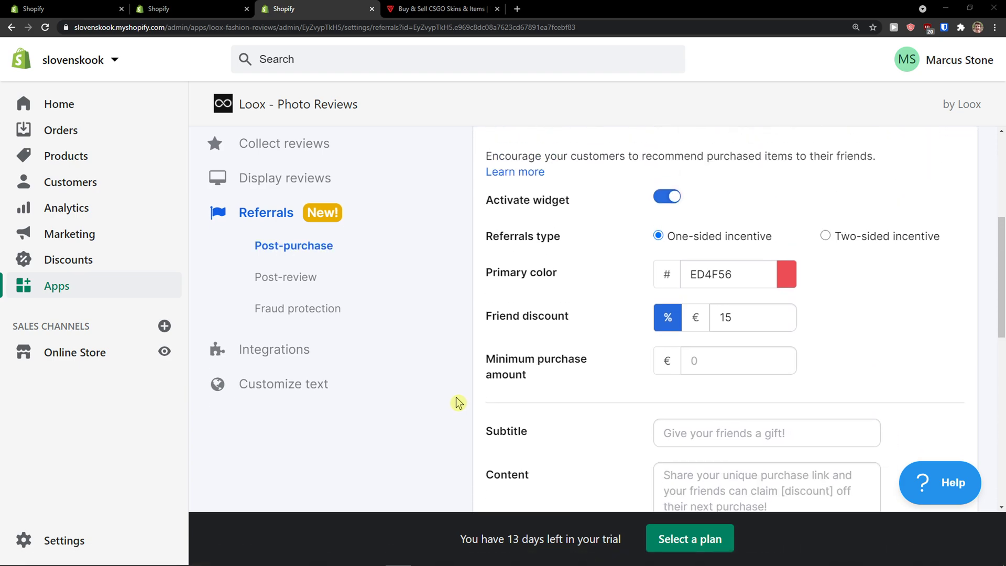
pyautogui.scroll(-3, 458, 402)
pyautogui.scroll(2, 458, 402)
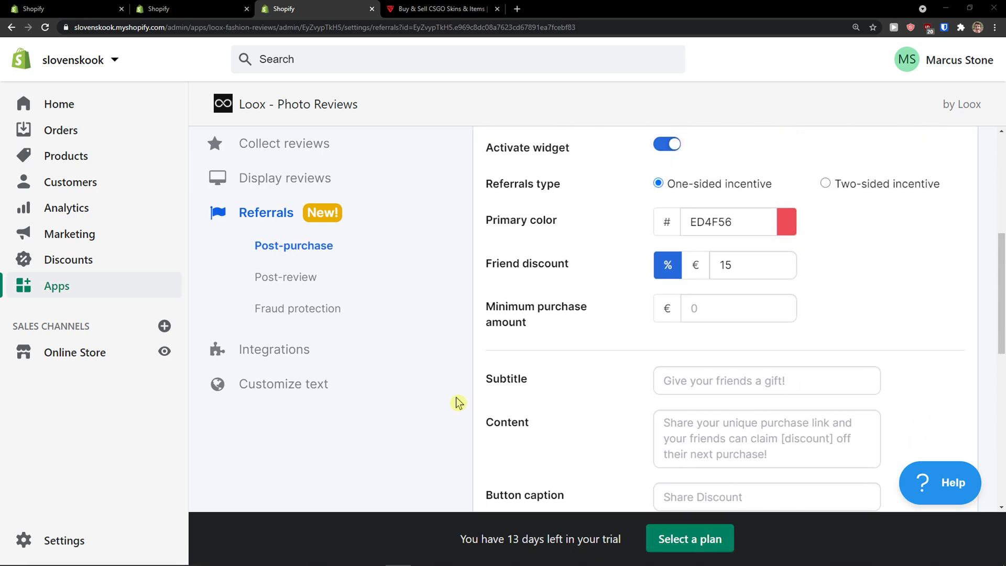
pyautogui.scroll(2, 457, 402)
pyautogui.scroll(-5, 457, 403)
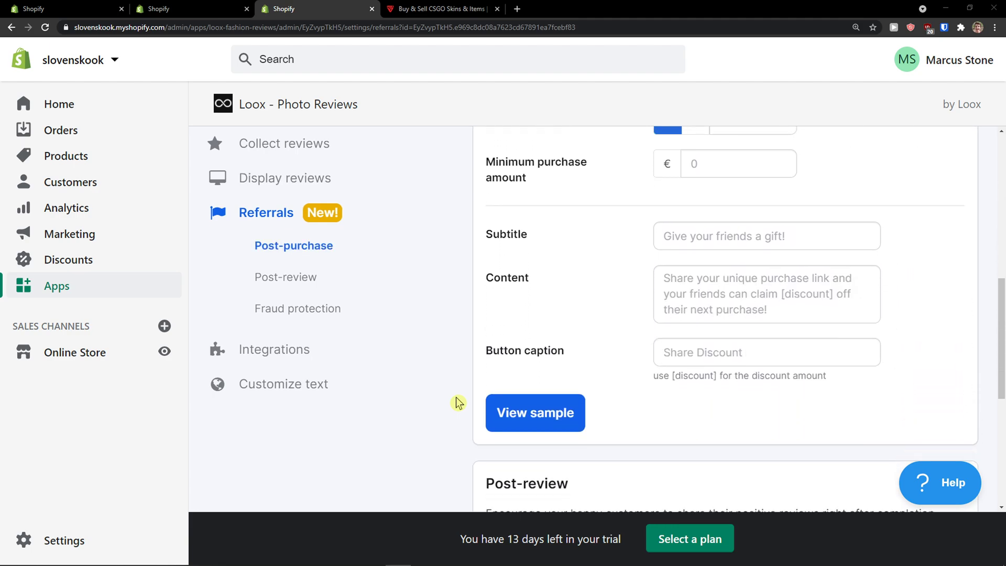
pyautogui.scroll(-4, 458, 402)
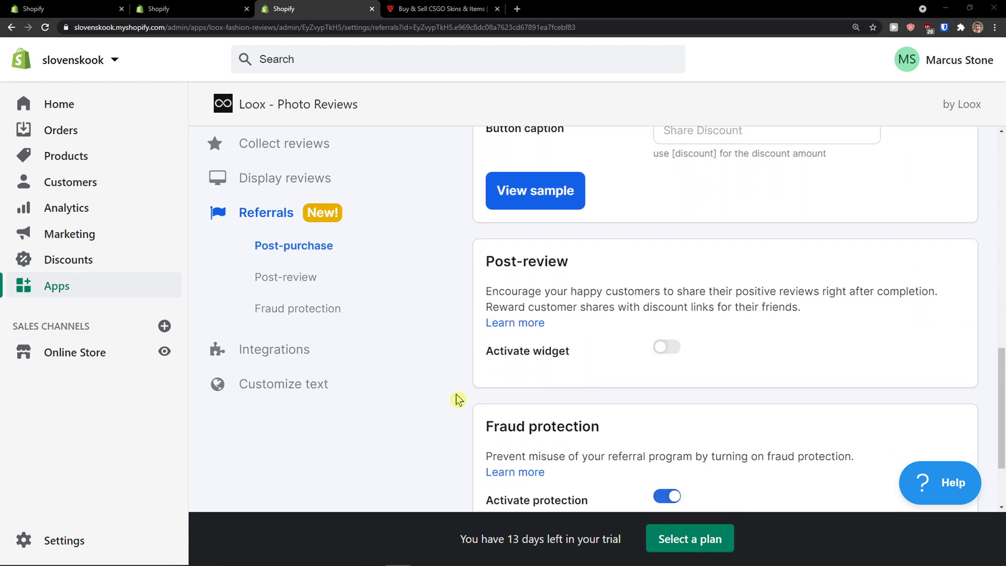
pyautogui.moveTo(518, 291); pyautogui.dragTo(818, 307)
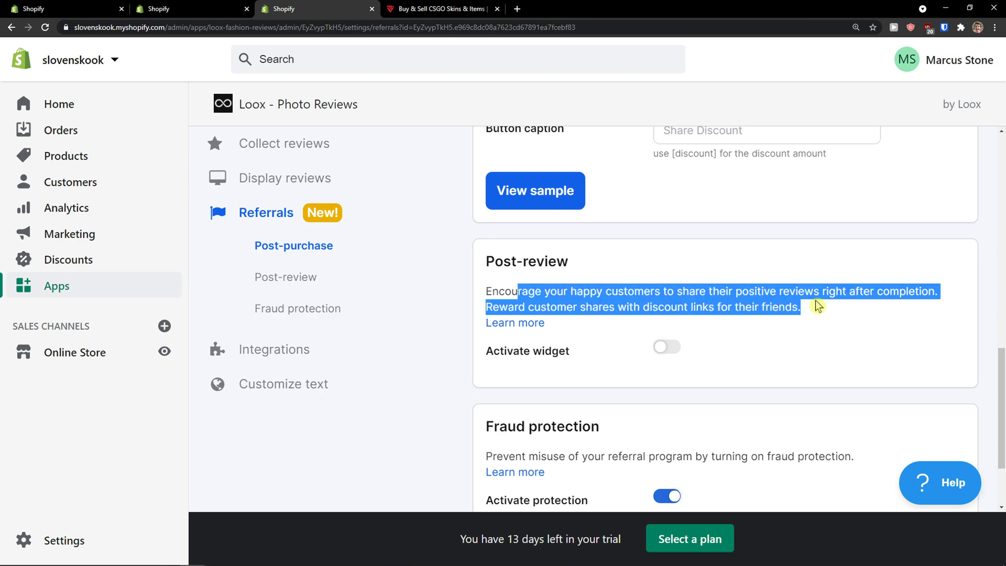
# Step: Toggle the post-review referral widget on and then back off
pyautogui.click(666, 349)
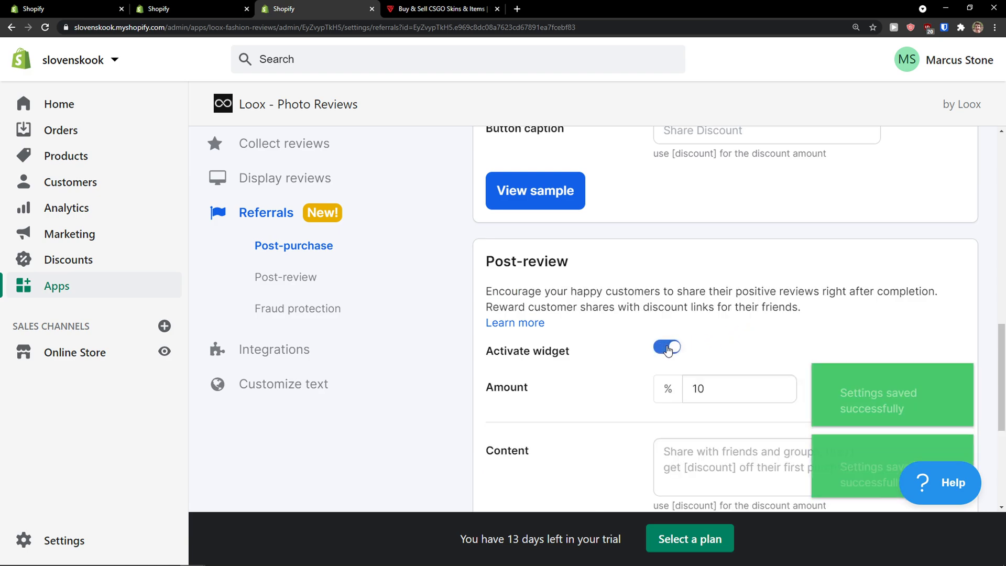
pyautogui.click(667, 349)
pyautogui.scroll(6, 632, 376)
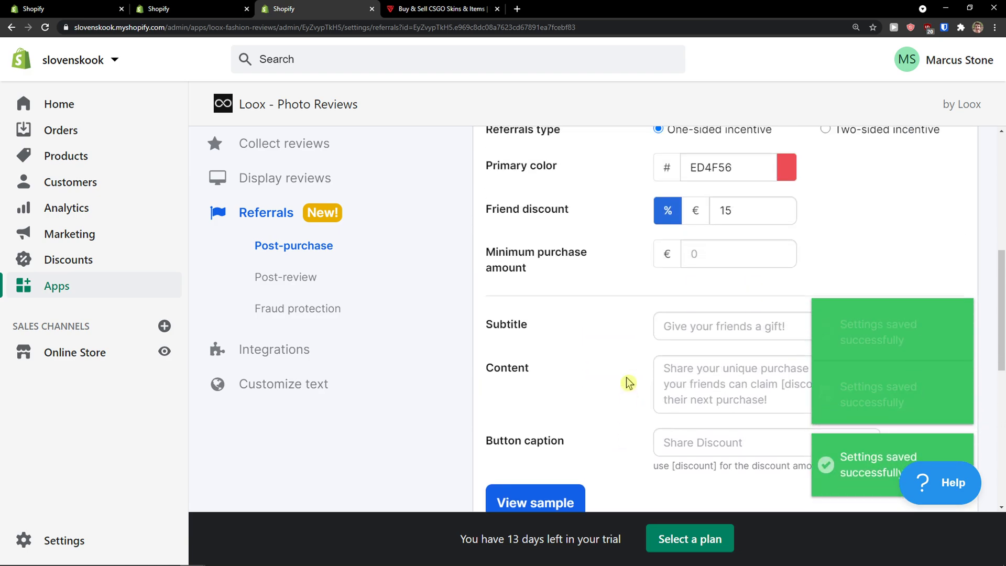
pyautogui.scroll(3, 629, 382)
pyautogui.scroll(-1, 629, 383)
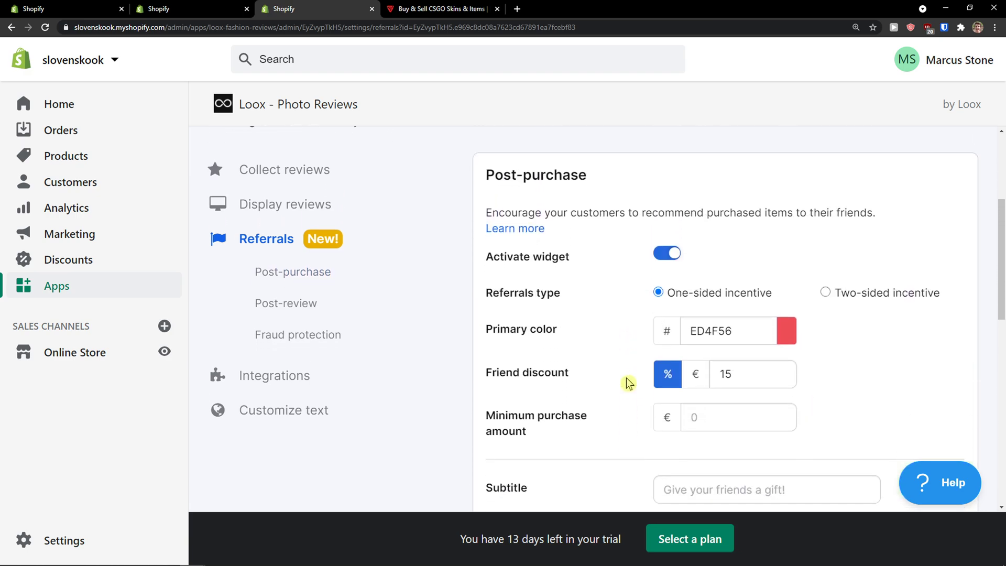
pyautogui.scroll(-1, 629, 382)
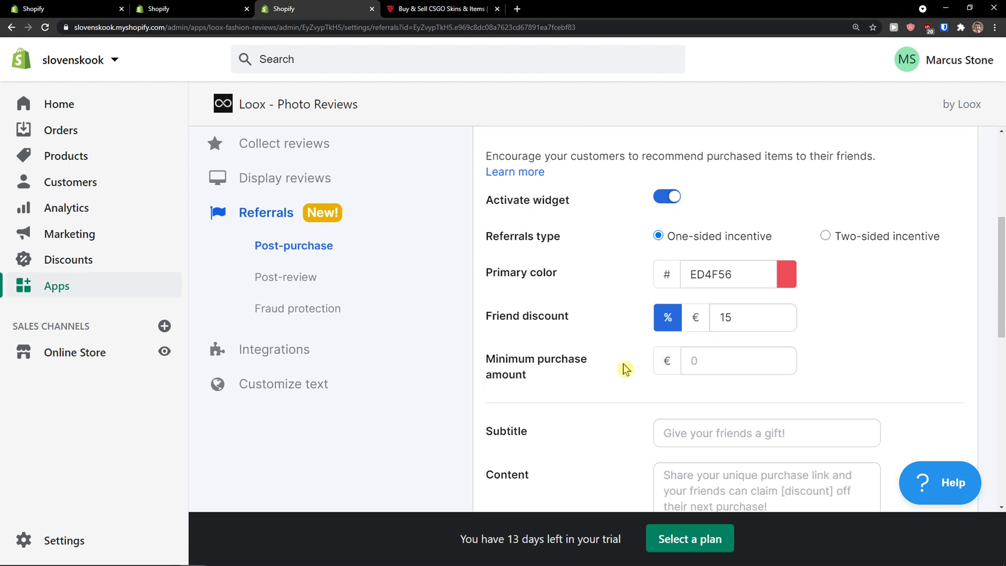
# Step: Set the post-purchase referral's minimum purchase amount to €50
pyautogui.click(781, 358)
pyautogui.click(781, 358)
pyautogui.click(781, 357)
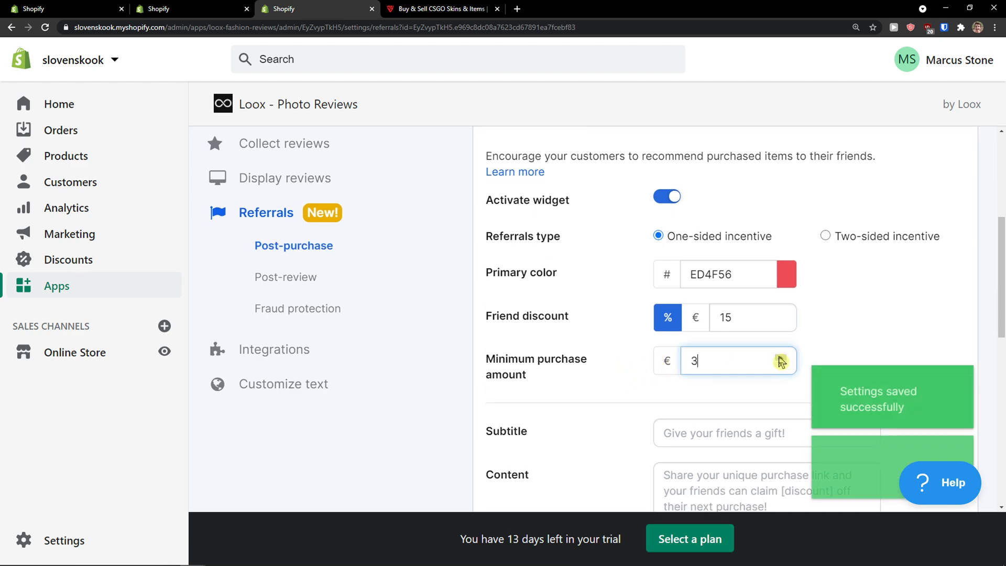
pyautogui.click(780, 357)
pyautogui.click(780, 358)
pyautogui.click(781, 357)
pyautogui.click(781, 357)
pyautogui.click(781, 357)
pyautogui.doubleClick(753, 359)
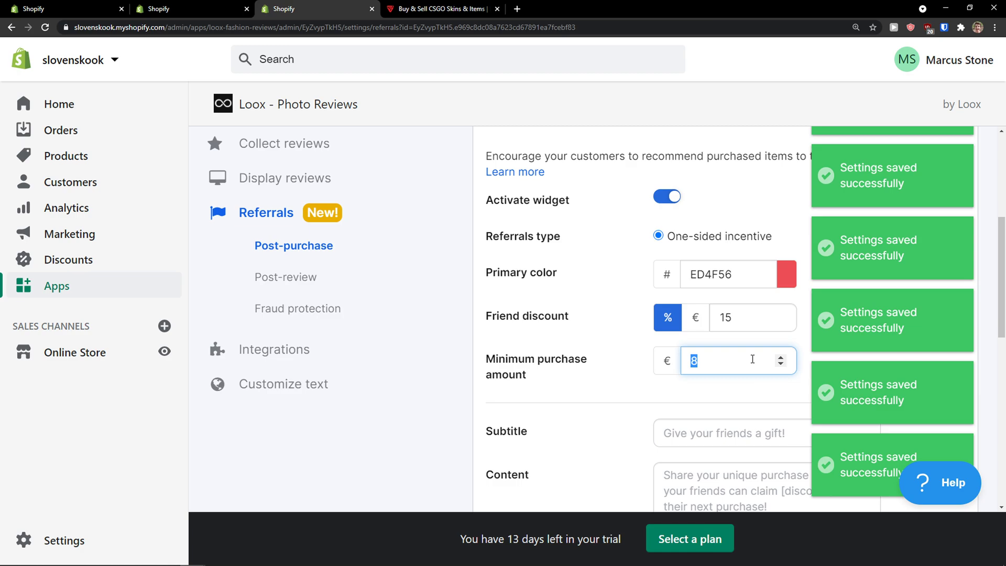
pyautogui.write('50')
pyautogui.click(589, 378)
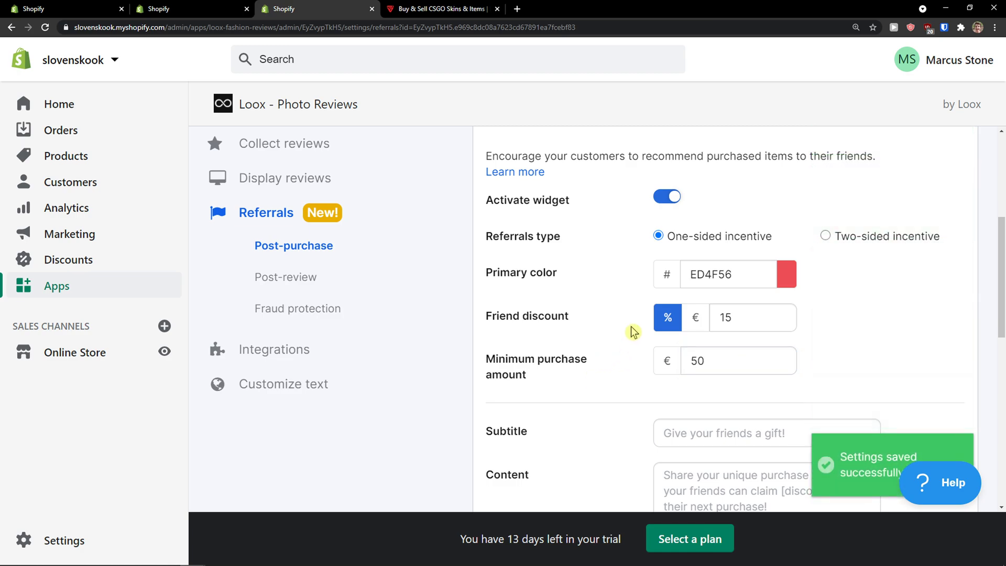
# Step: Highlight the Minimum purchase amount label and the post-purchase description
pyautogui.moveTo(484, 360); pyautogui.dragTo(552, 377)
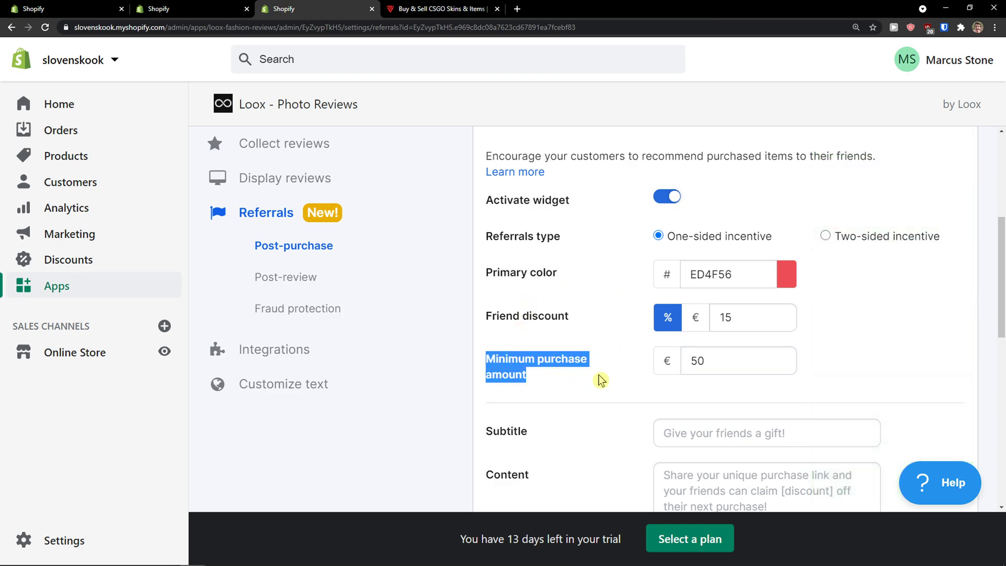
pyautogui.moveTo(642, 157); pyautogui.dragTo(829, 179)
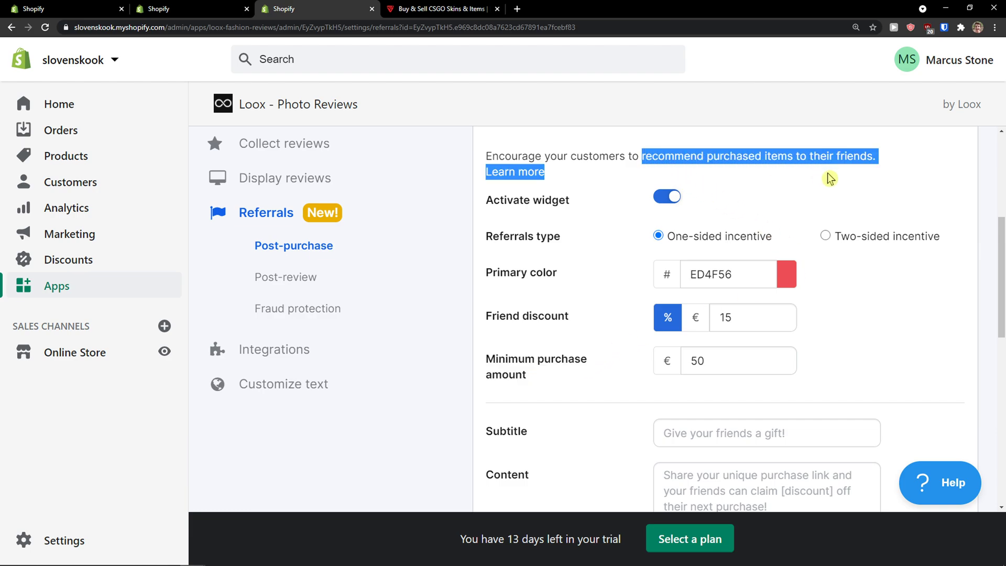
pyautogui.click(833, 178)
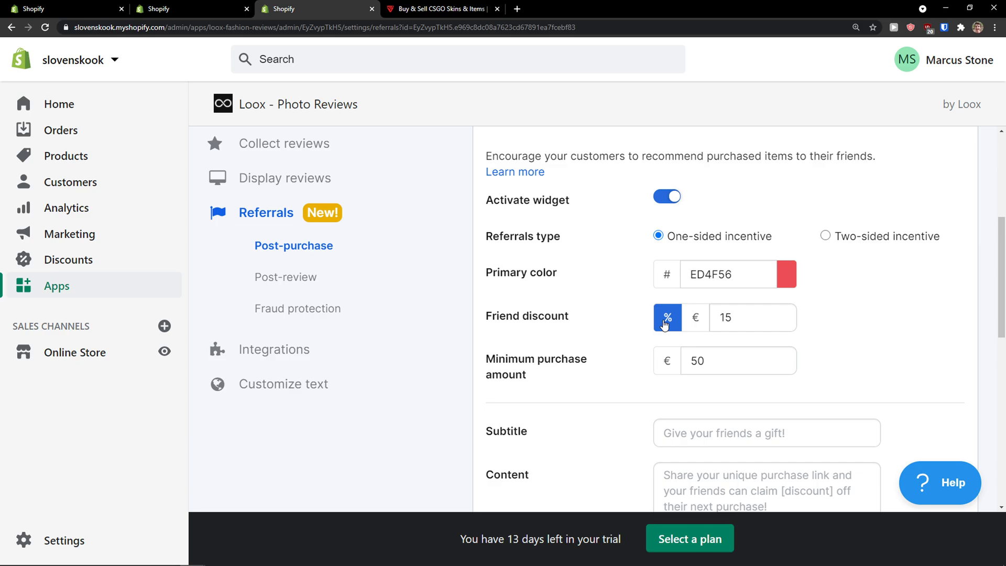
# Step: Browse Loox integrations (Smile.io, LoyaltyLion, Recart) down to page builders like Zipify Pages
pyautogui.click(302, 351)
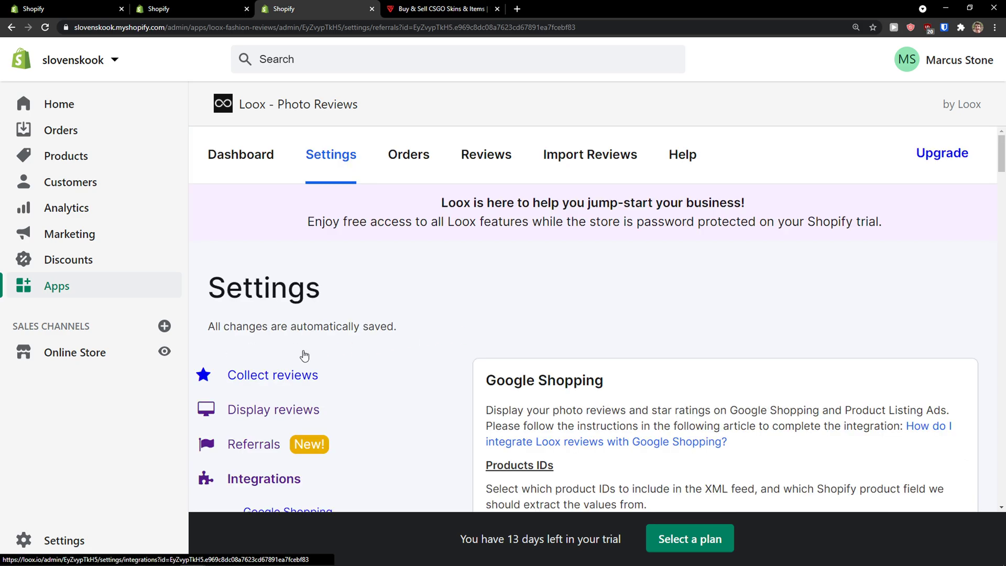
pyautogui.scroll(-4, 412, 390)
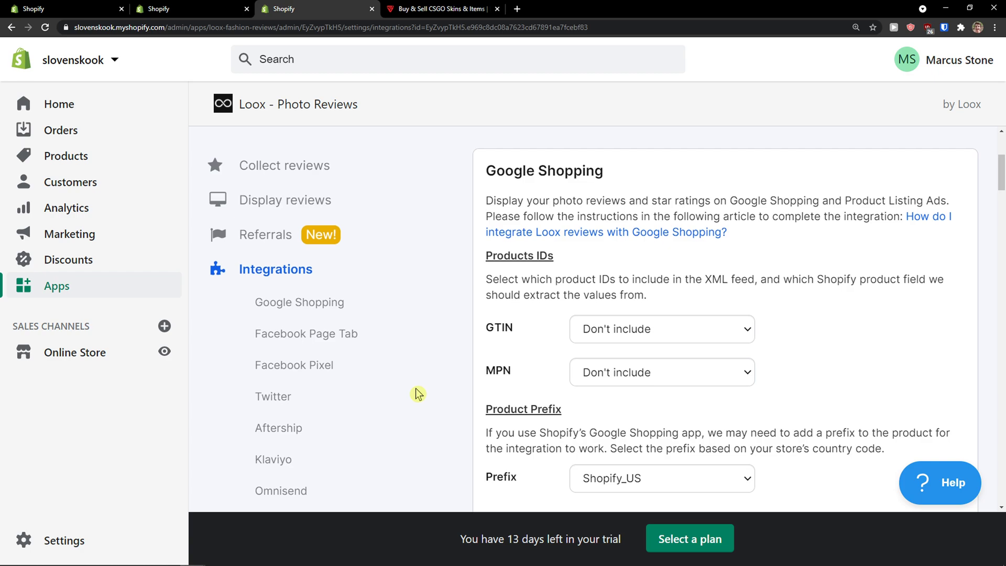
pyautogui.scroll(-7, 417, 394)
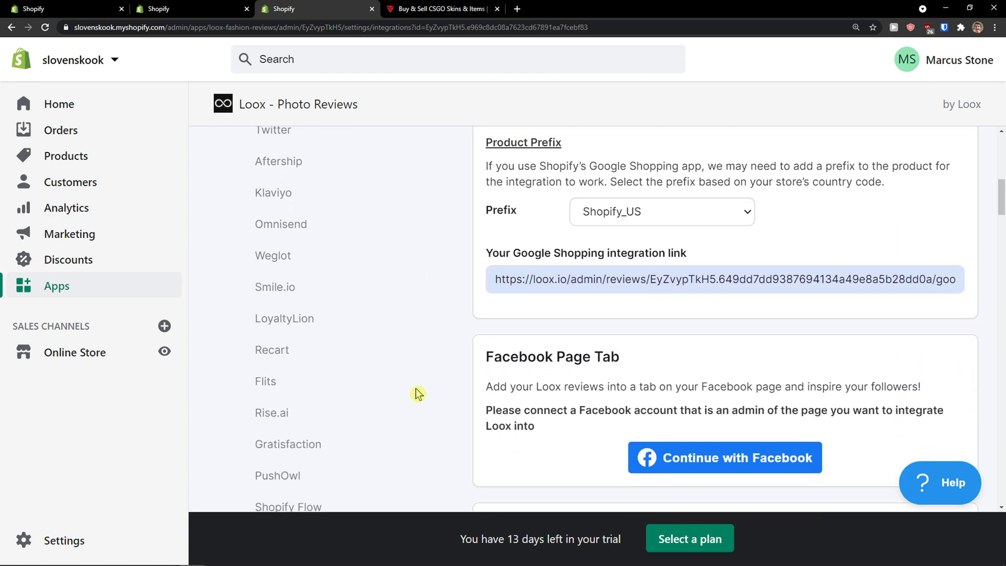
pyautogui.scroll(-7, 419, 392)
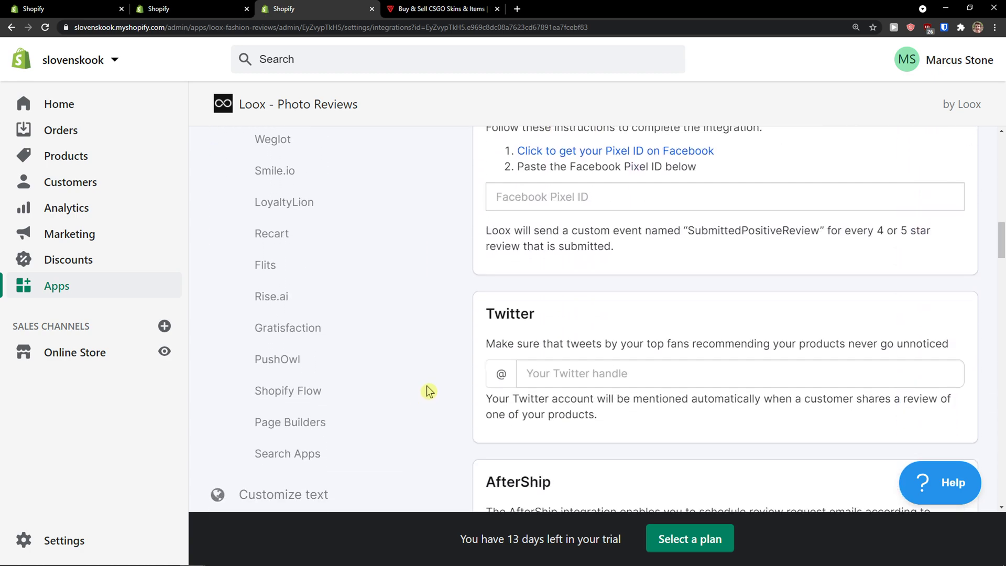
pyautogui.scroll(-13, 424, 388)
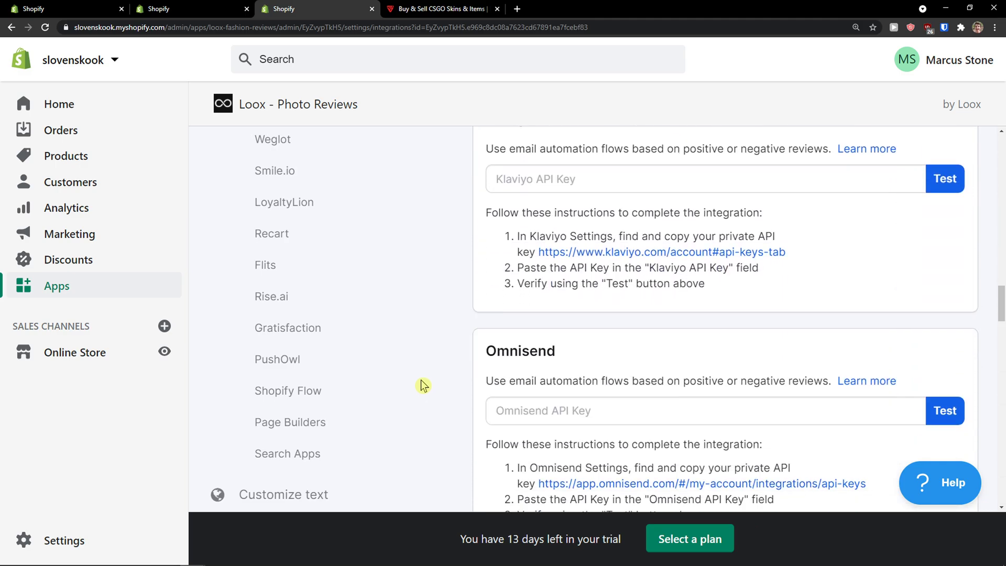
pyautogui.scroll(-3, 424, 386)
pyautogui.scroll(2, 423, 385)
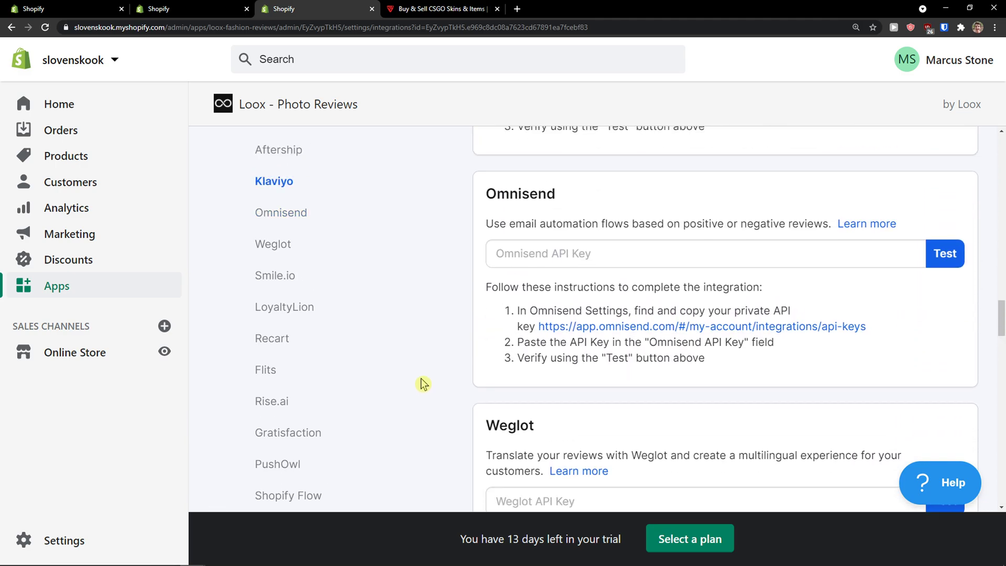
pyautogui.scroll(-5, 424, 384)
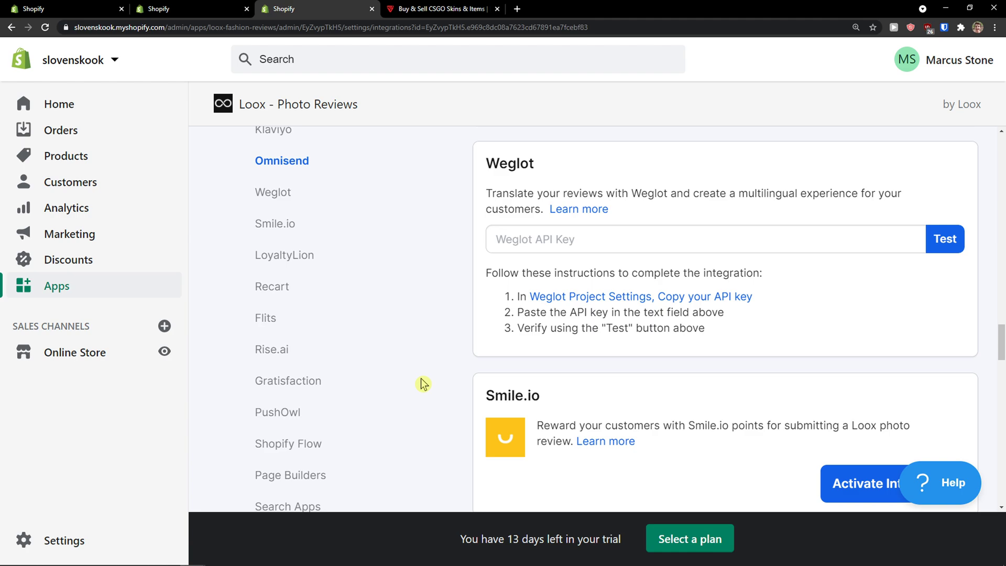
pyautogui.scroll(-5, 422, 382)
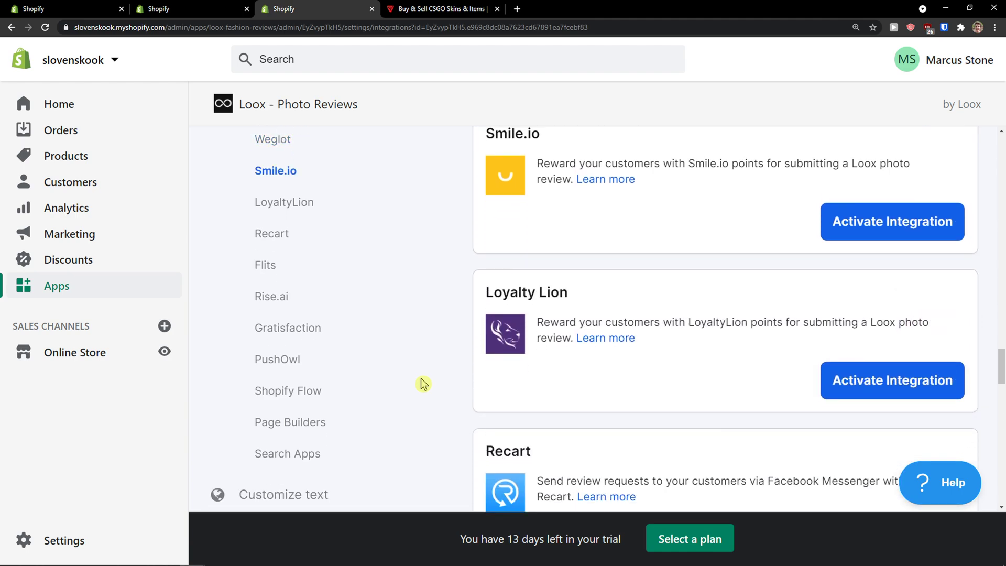
pyautogui.scroll(-3, 423, 384)
pyautogui.scroll(1, 423, 384)
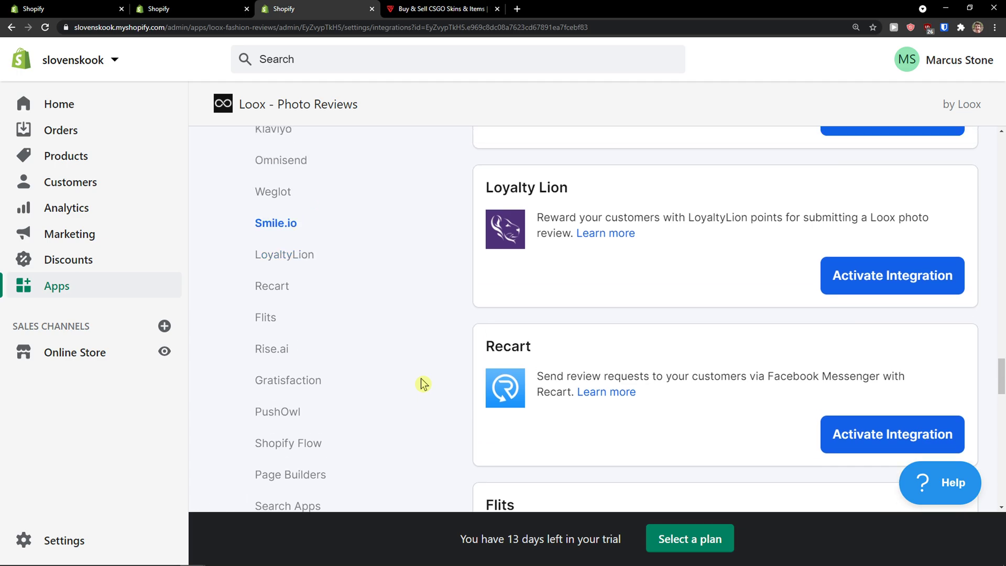
pyautogui.scroll(-6, 423, 384)
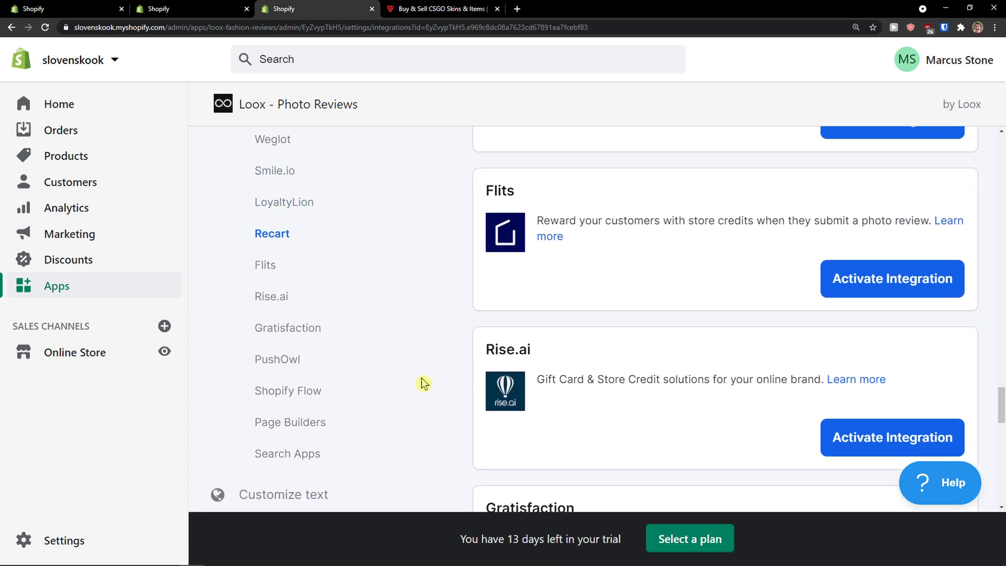
pyautogui.scroll(-15, 423, 384)
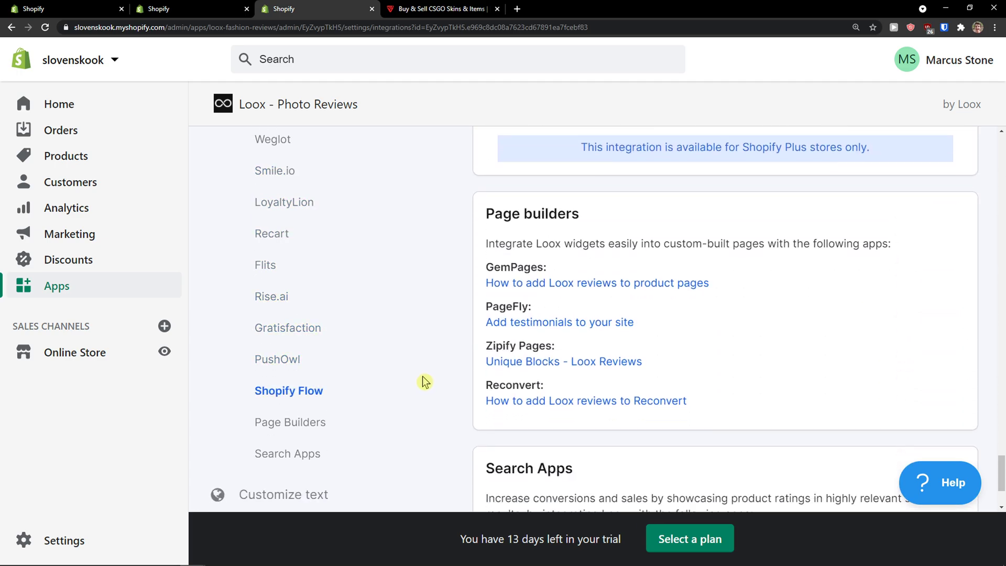
pyautogui.scroll(-3, 424, 381)
pyautogui.scroll(3, 424, 381)
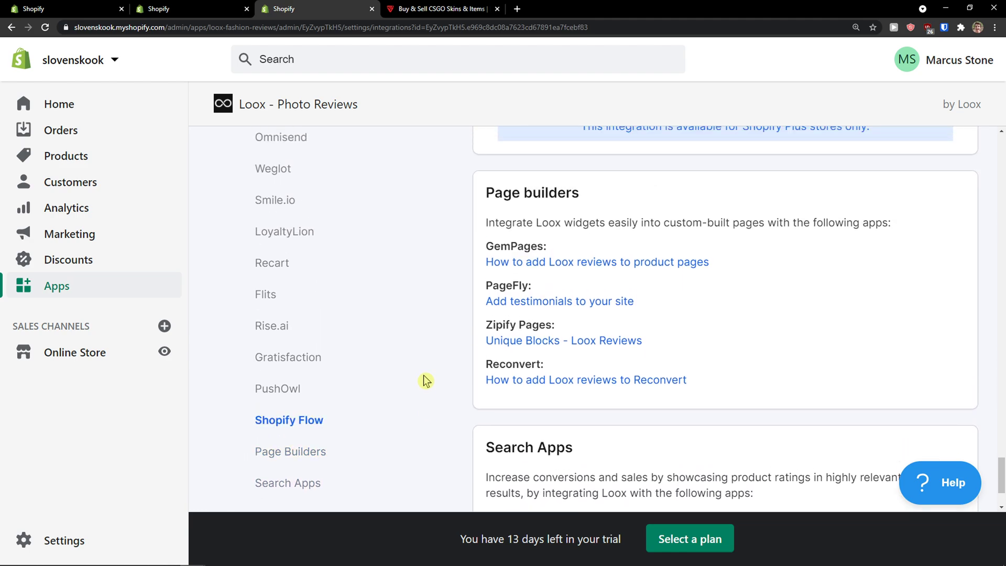
pyautogui.moveTo(486, 324); pyautogui.dragTo(552, 324)
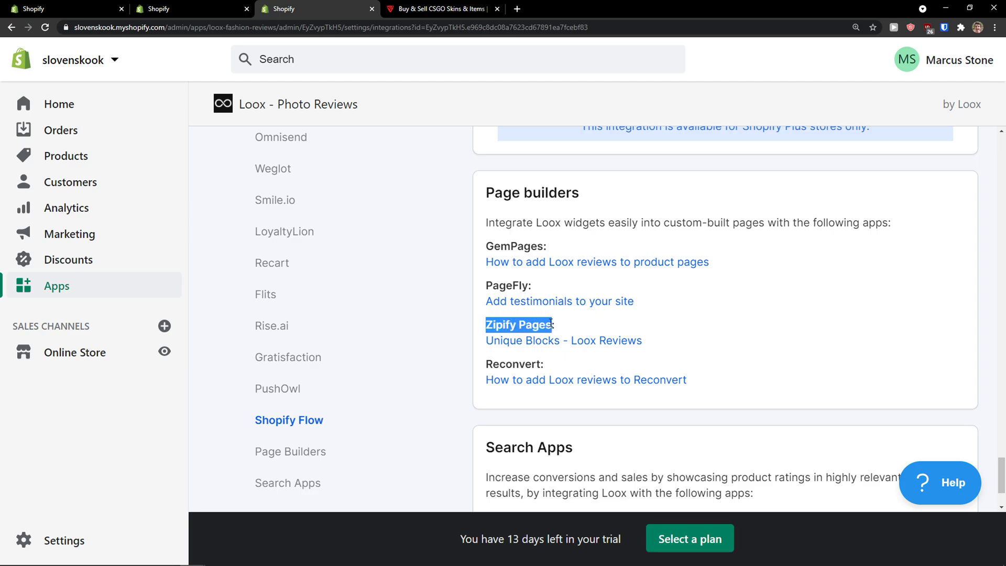
# Step: Add a blank browser tab, then switch away from the browser window
pyautogui.click(524, 9)
pyautogui.hotkey('alt', 'Tab')
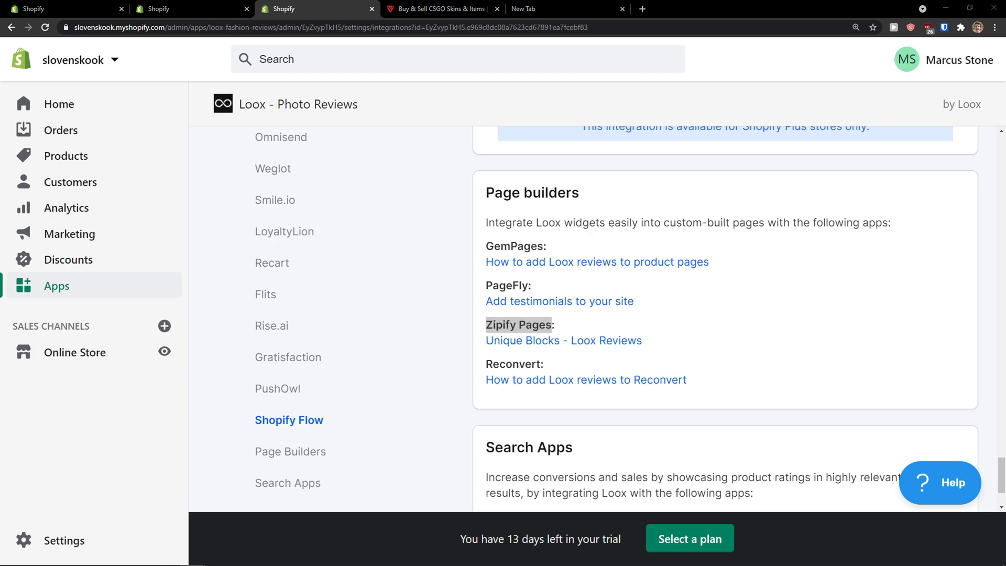